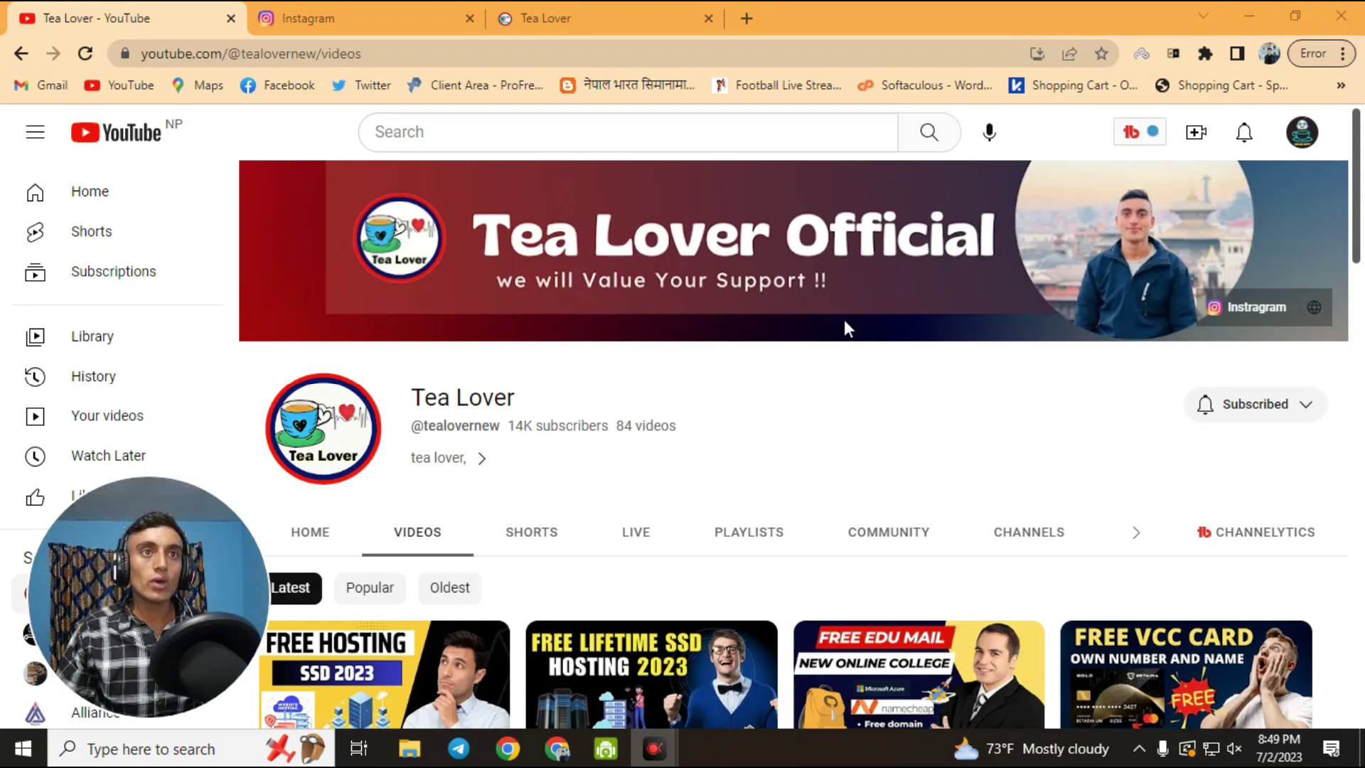
Step: Scroll up and down through the open page to review its content
scroll(682, 405, "down", 1)
scroll(682, 409, "down", 4)
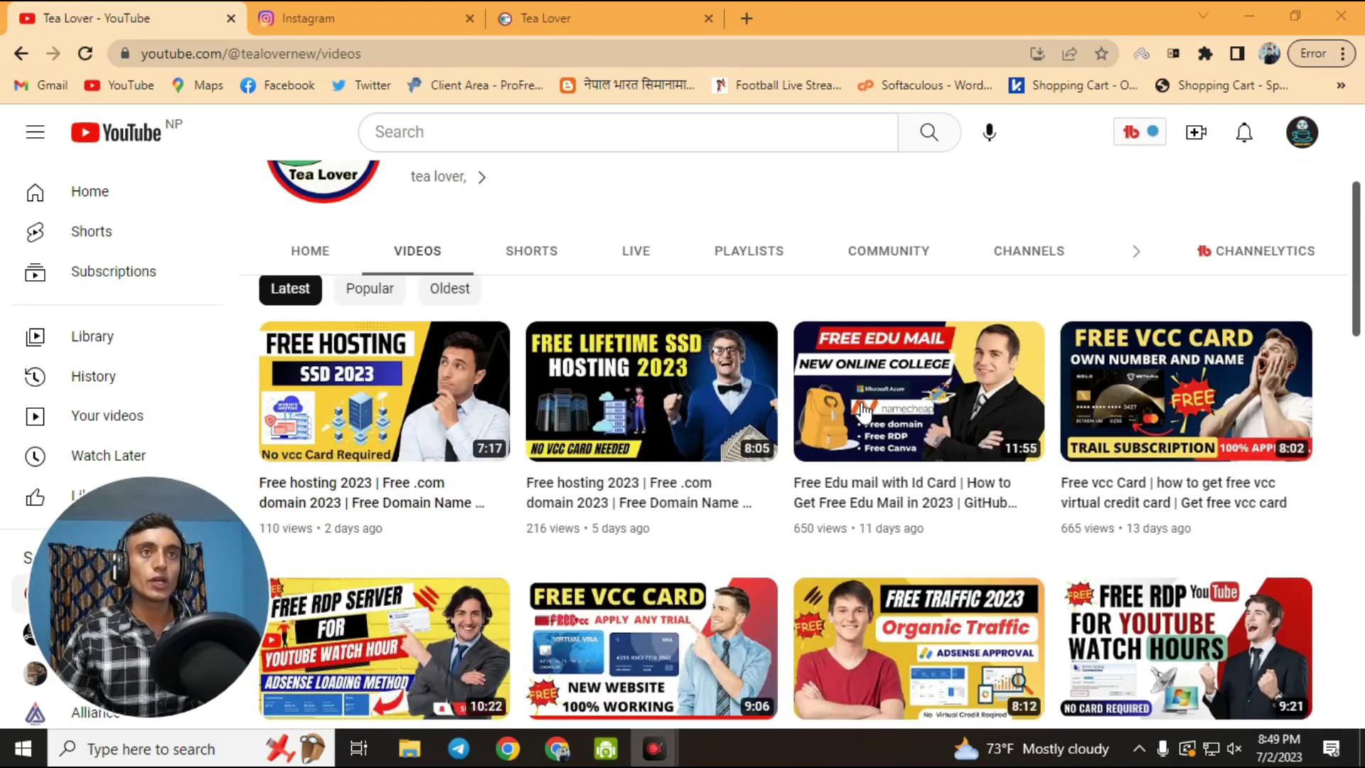
scroll(844, 429, "down", 4)
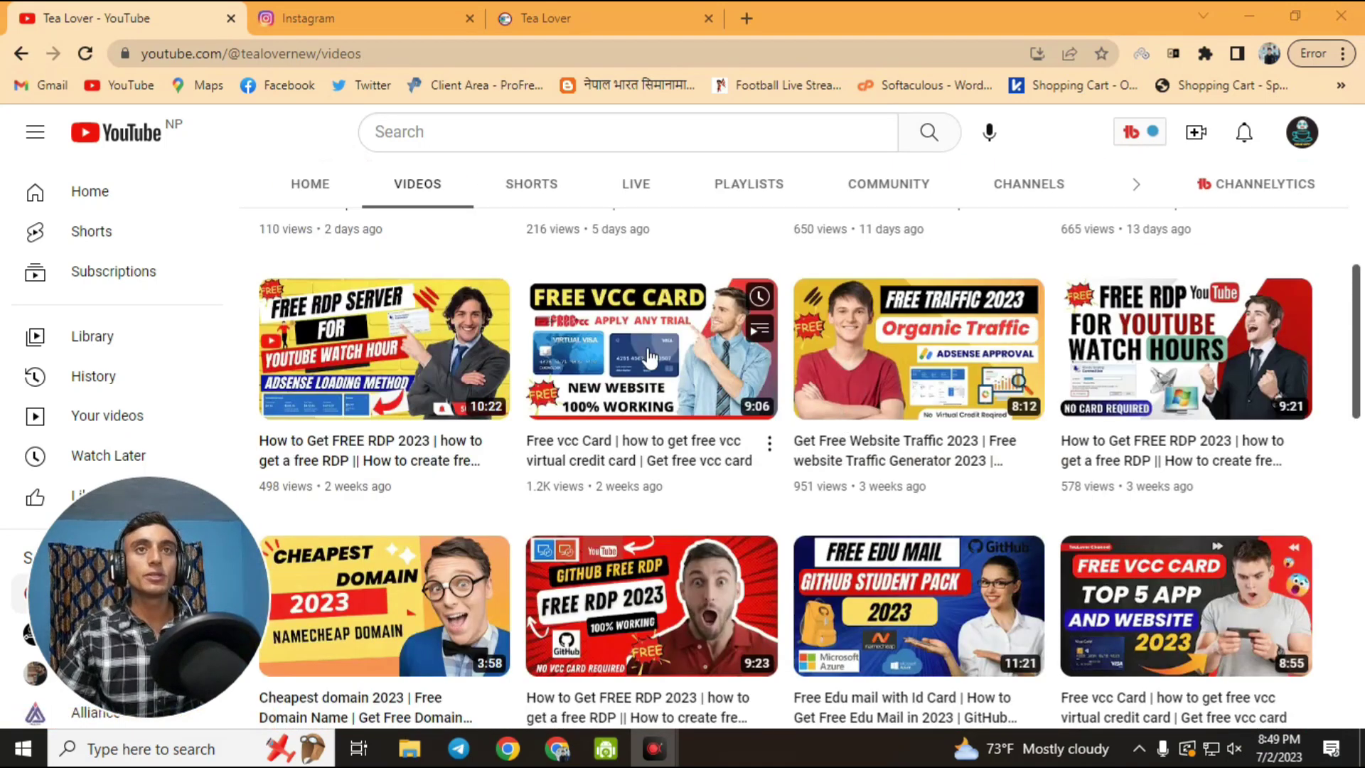
scroll(843, 428, "down", 5)
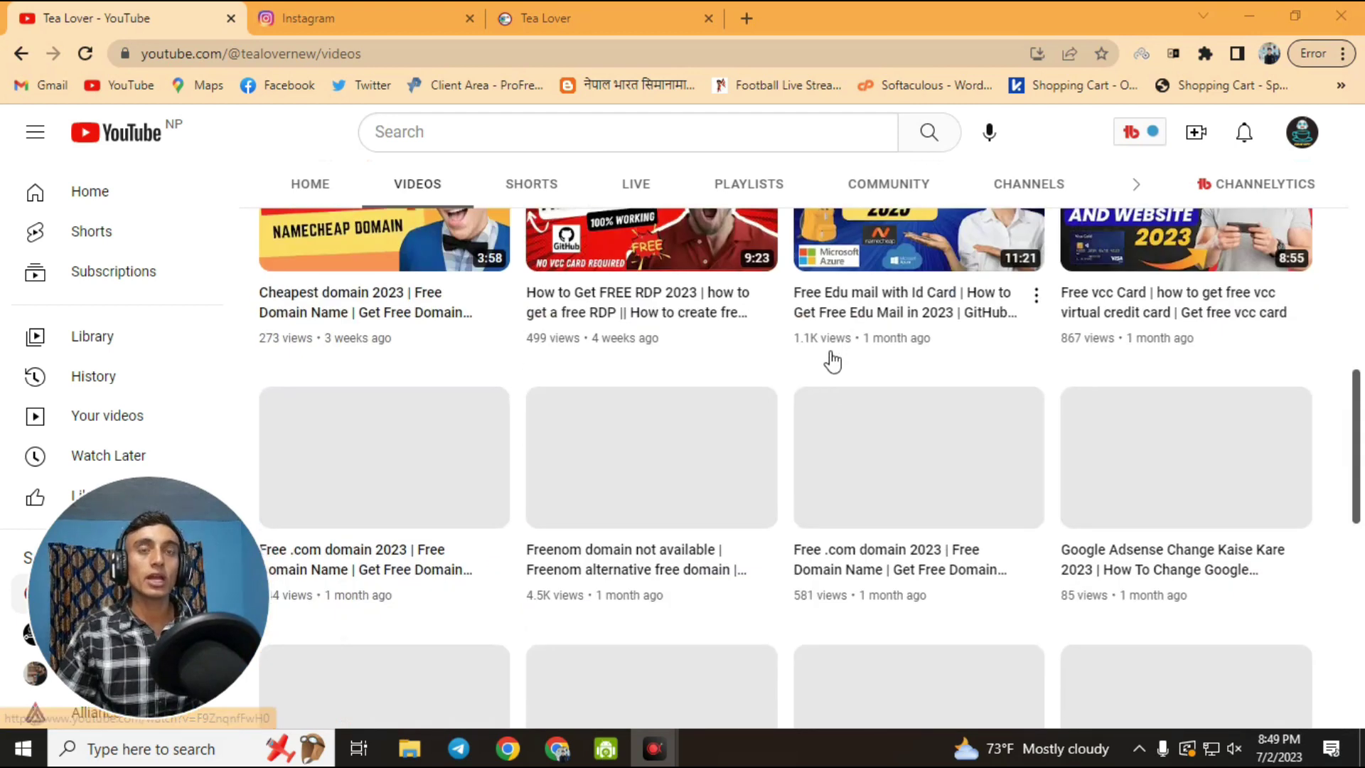
scroll(846, 398, "down", 6)
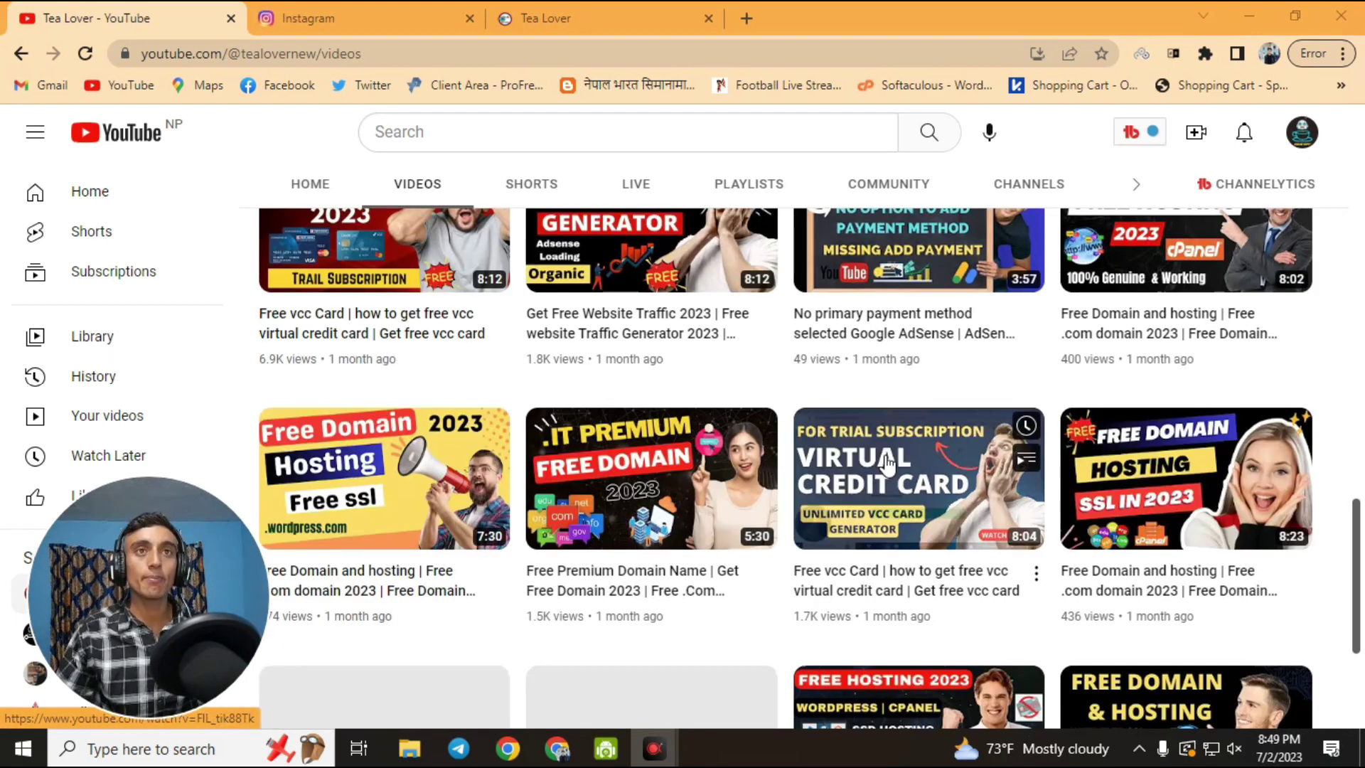
scroll(797, 462, "up", 7)
scroll(825, 465, "up", 12)
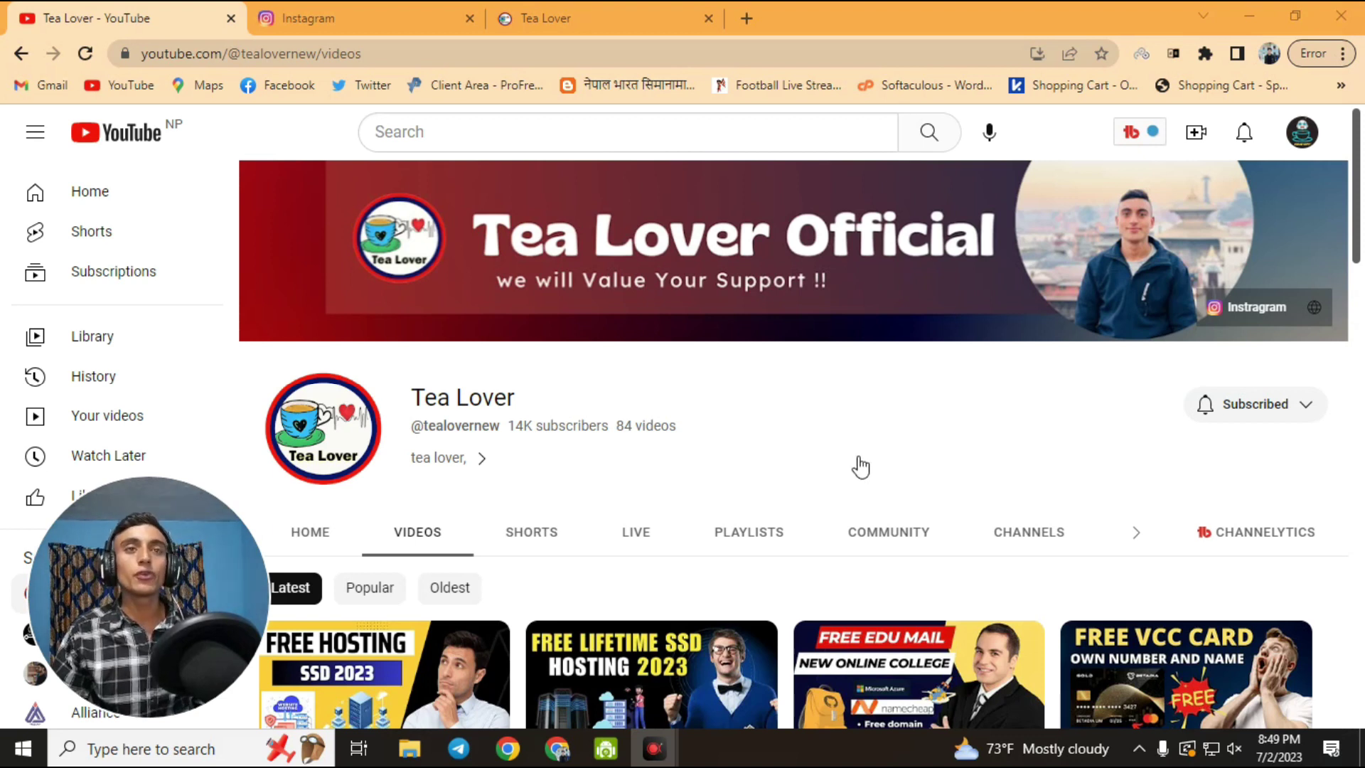
scroll(860, 459, "down", 4)
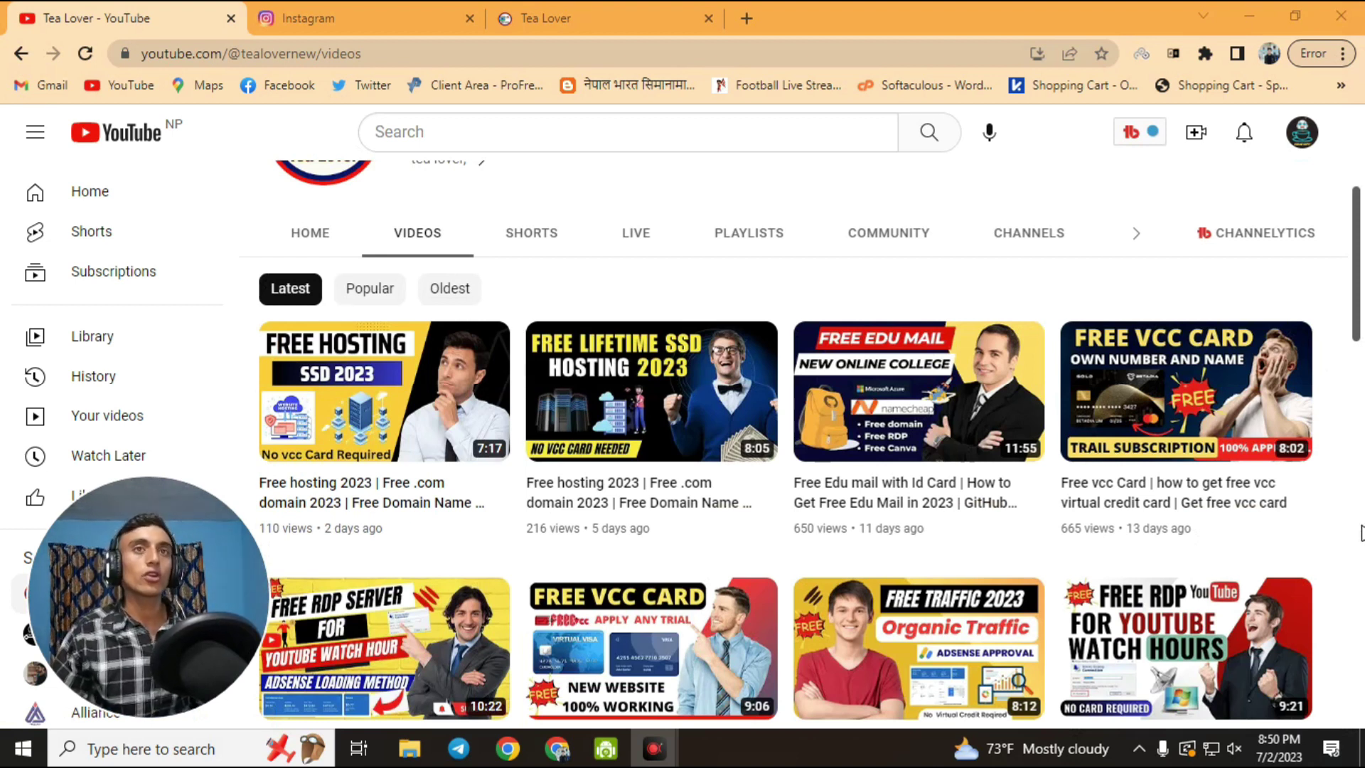
scroll(963, 423, "up", 4)
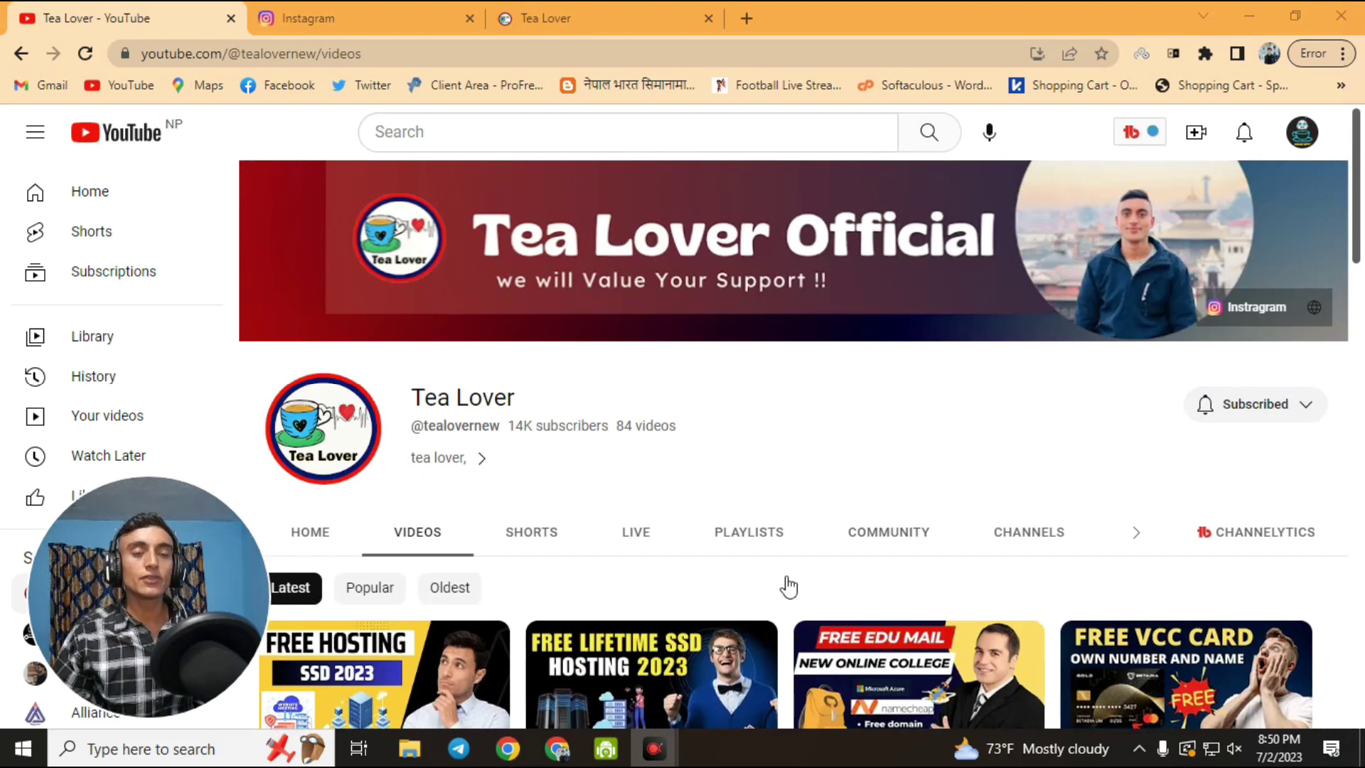
scroll(1197, 384, "down", 10)
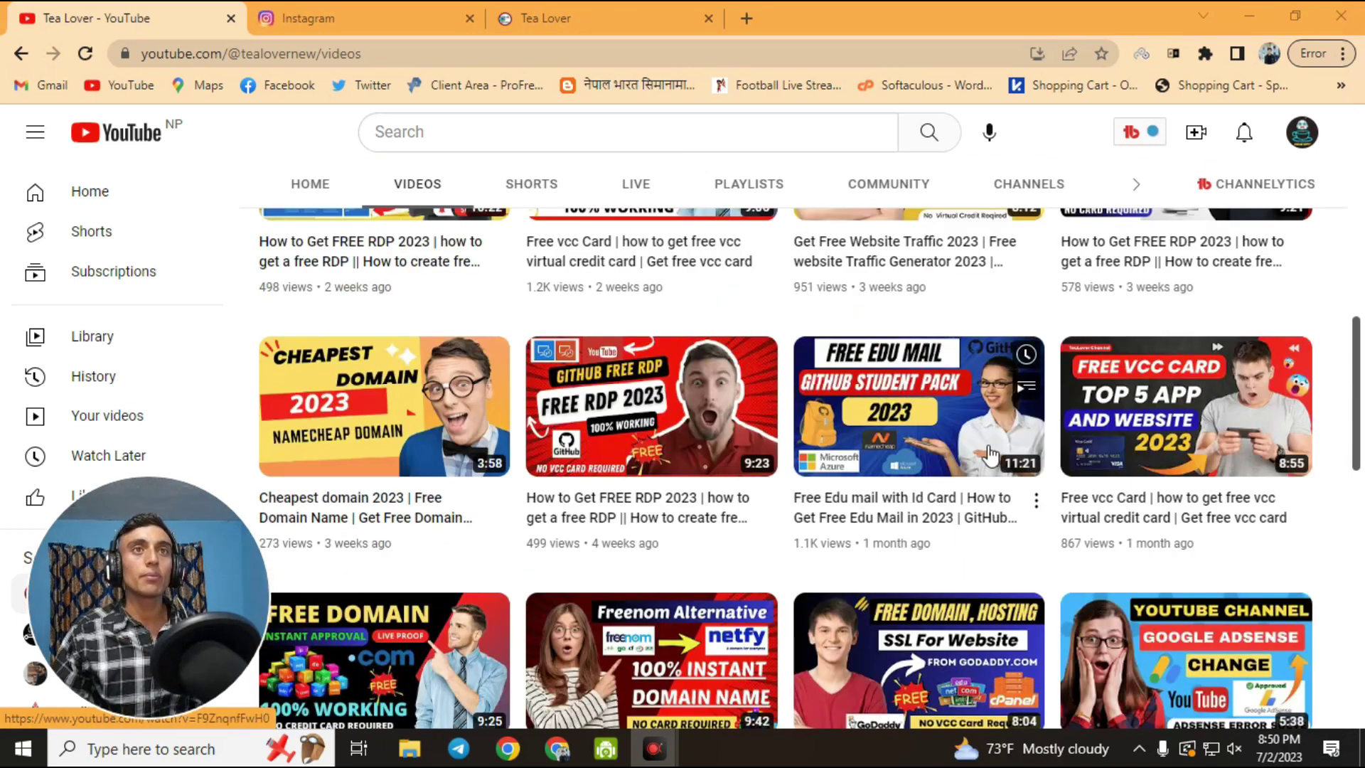
scroll(1308, 562, "up", 5)
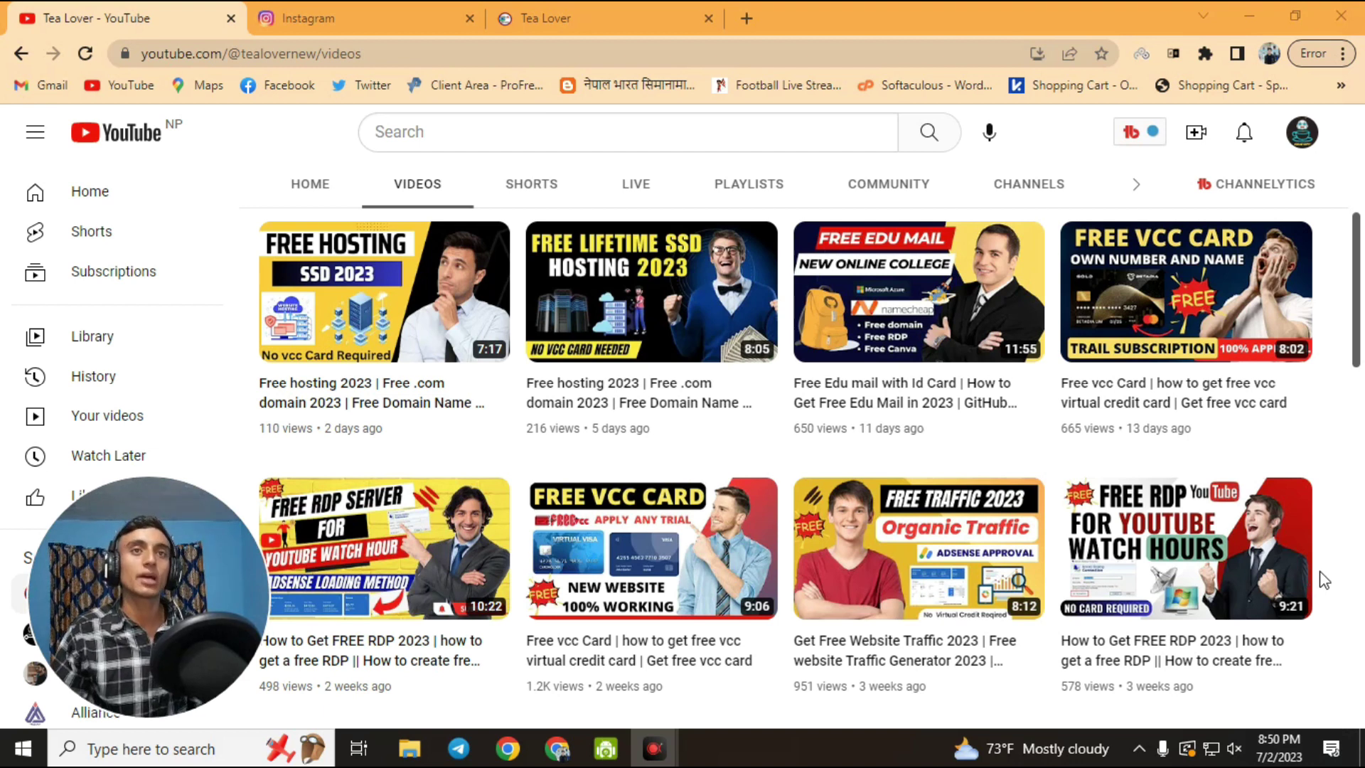
scroll(1327, 603, "up", 1)
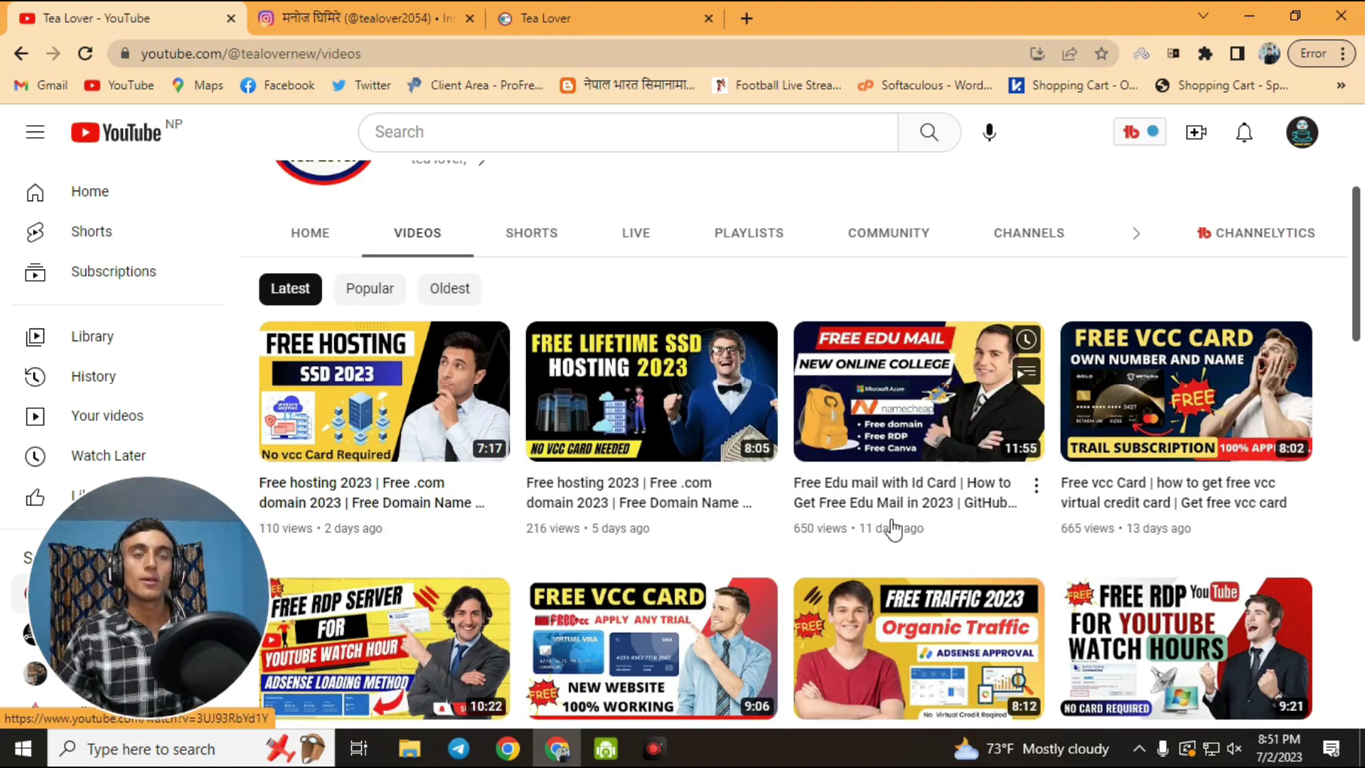
mouse_move(933, 630)
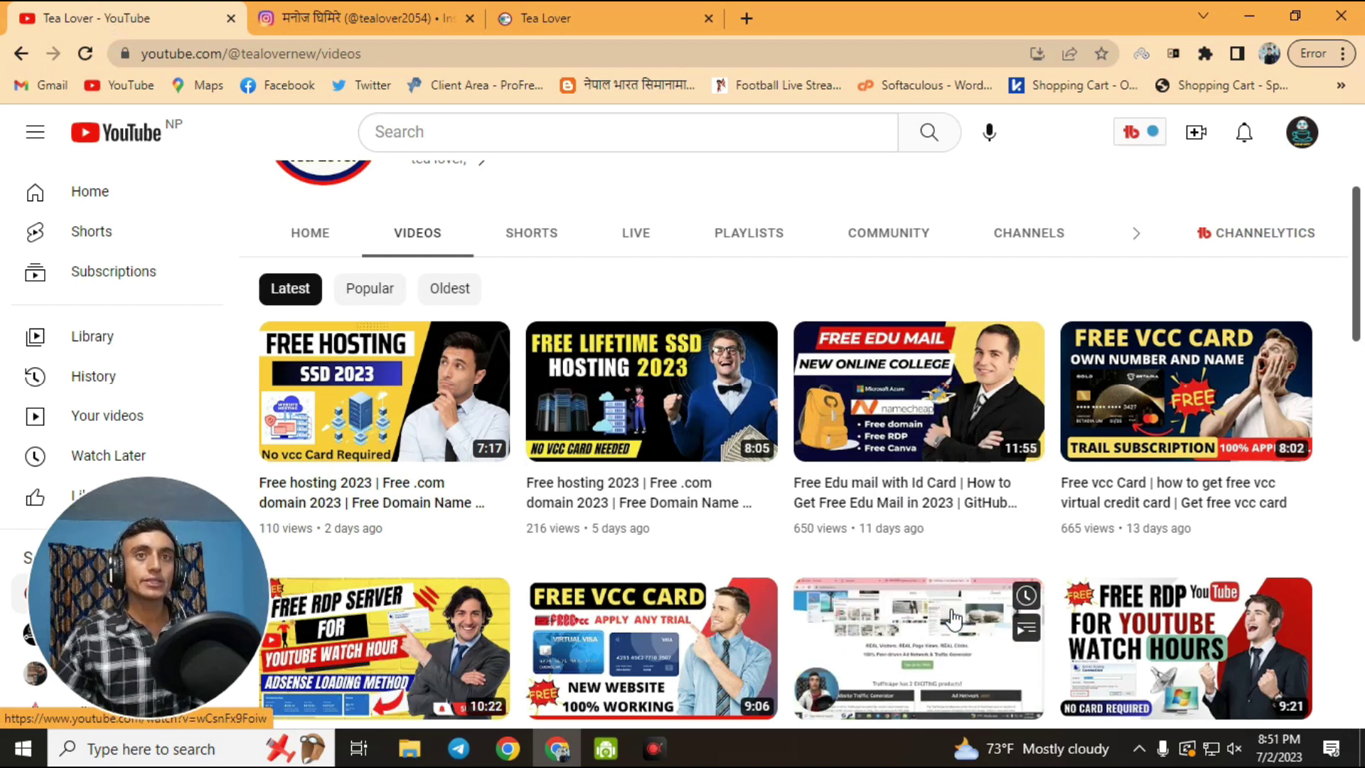
scroll(882, 511, "down", 3)
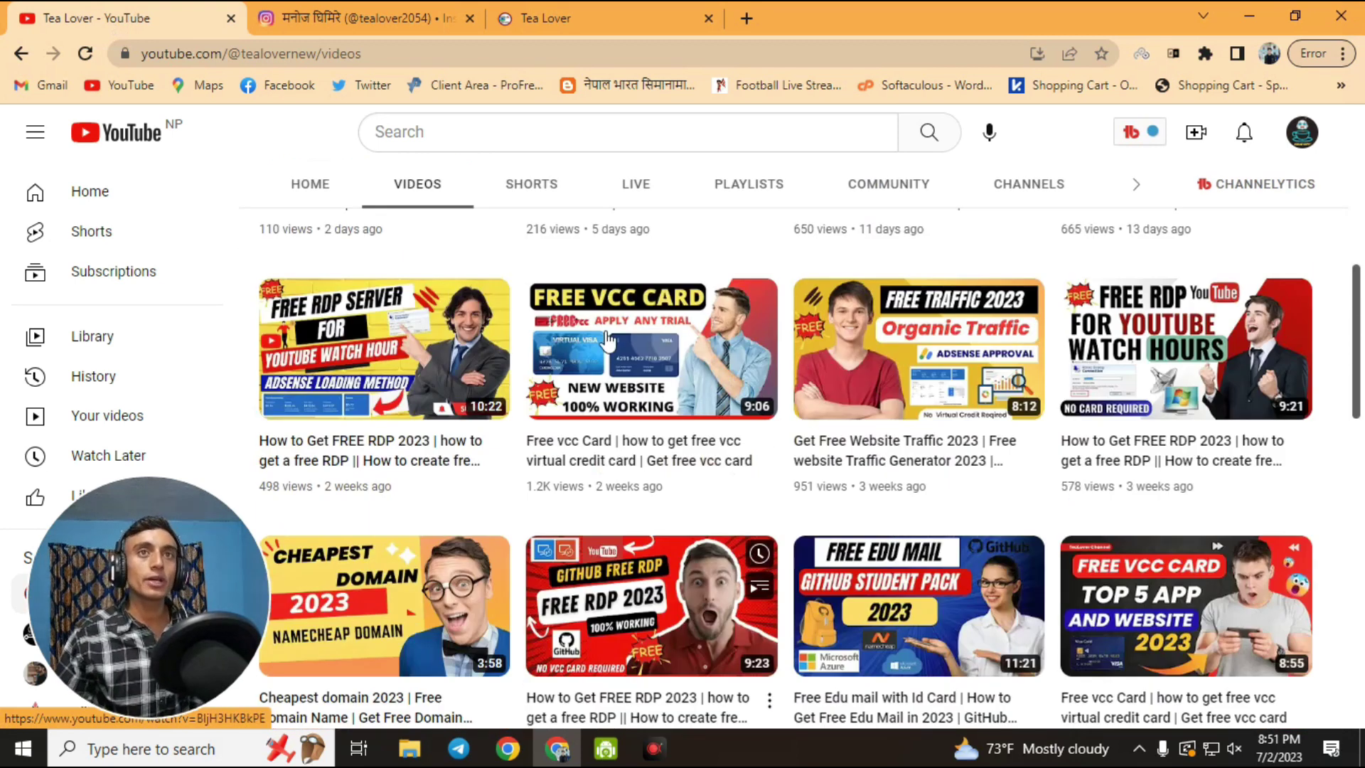
Step: Check the Instagram profile, scroll through the Tea Lover blog, and open a blank new tab
left_click(371, 15)
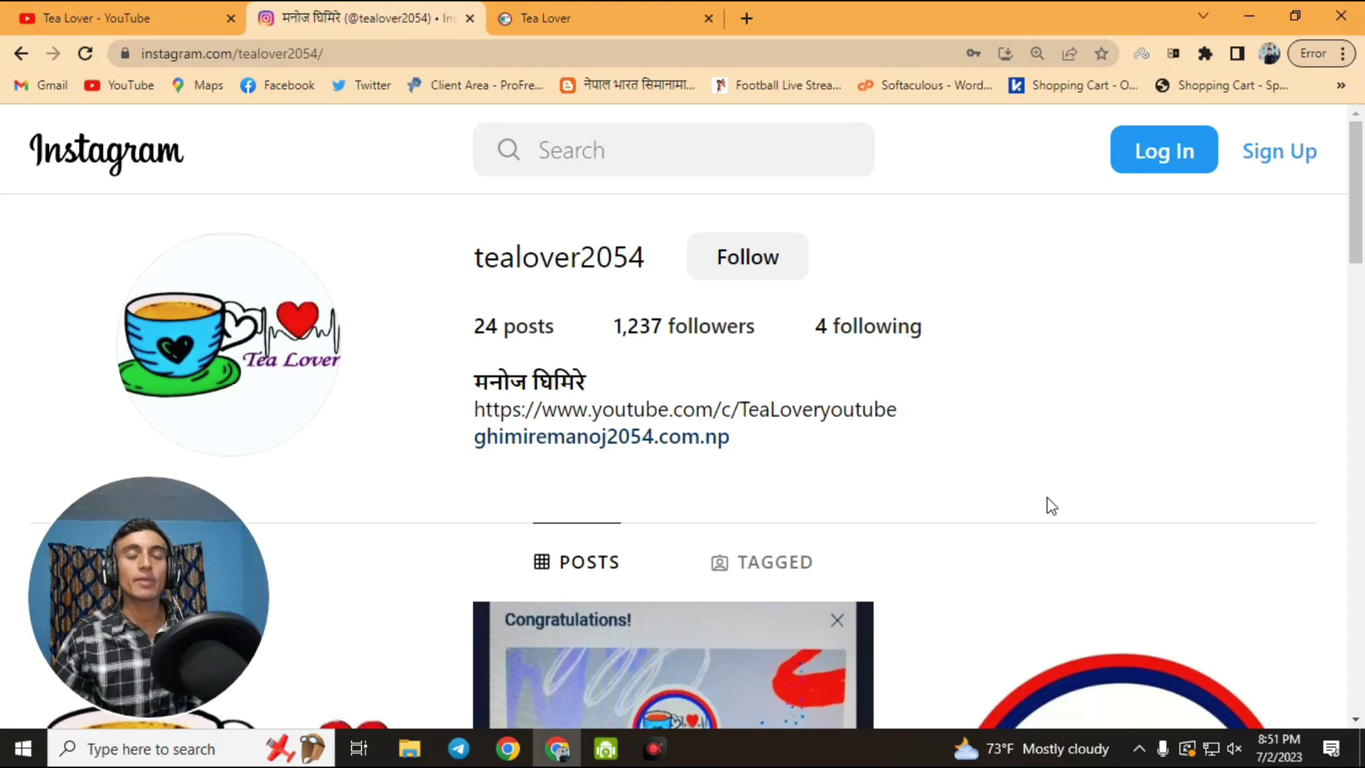
left_click(621, 23)
scroll(796, 429, "down", 5)
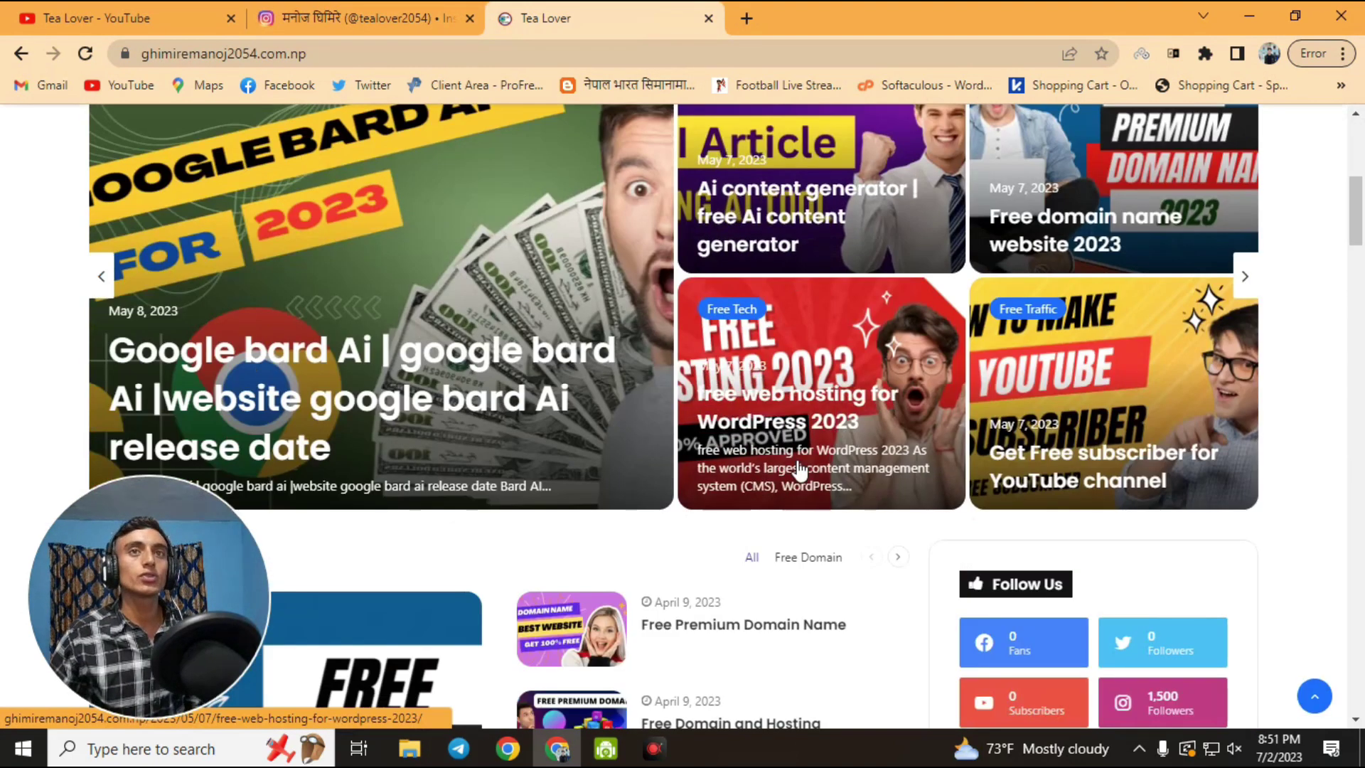
scroll(798, 472, "down", 6)
scroll(834, 485, "down", 4)
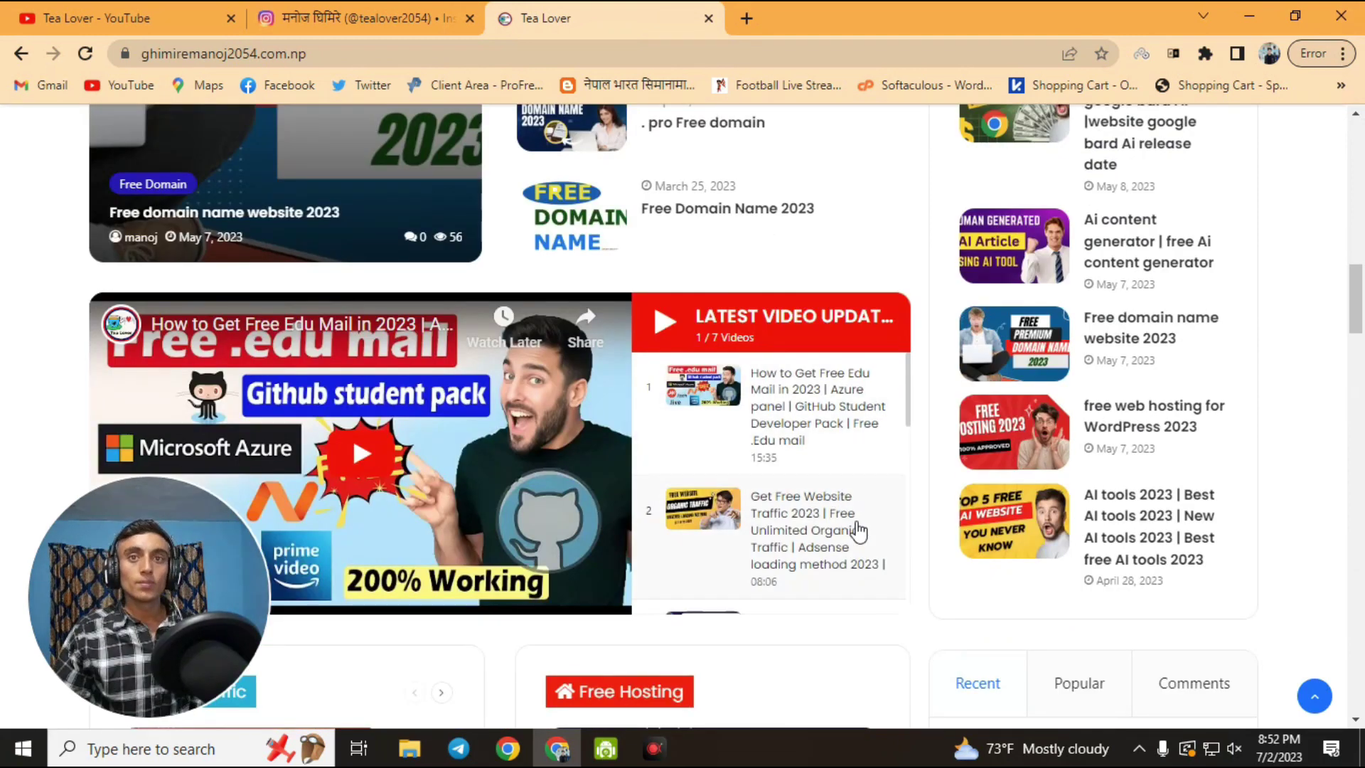
scroll(923, 484, "down", 1)
scroll(922, 450, "down", 4)
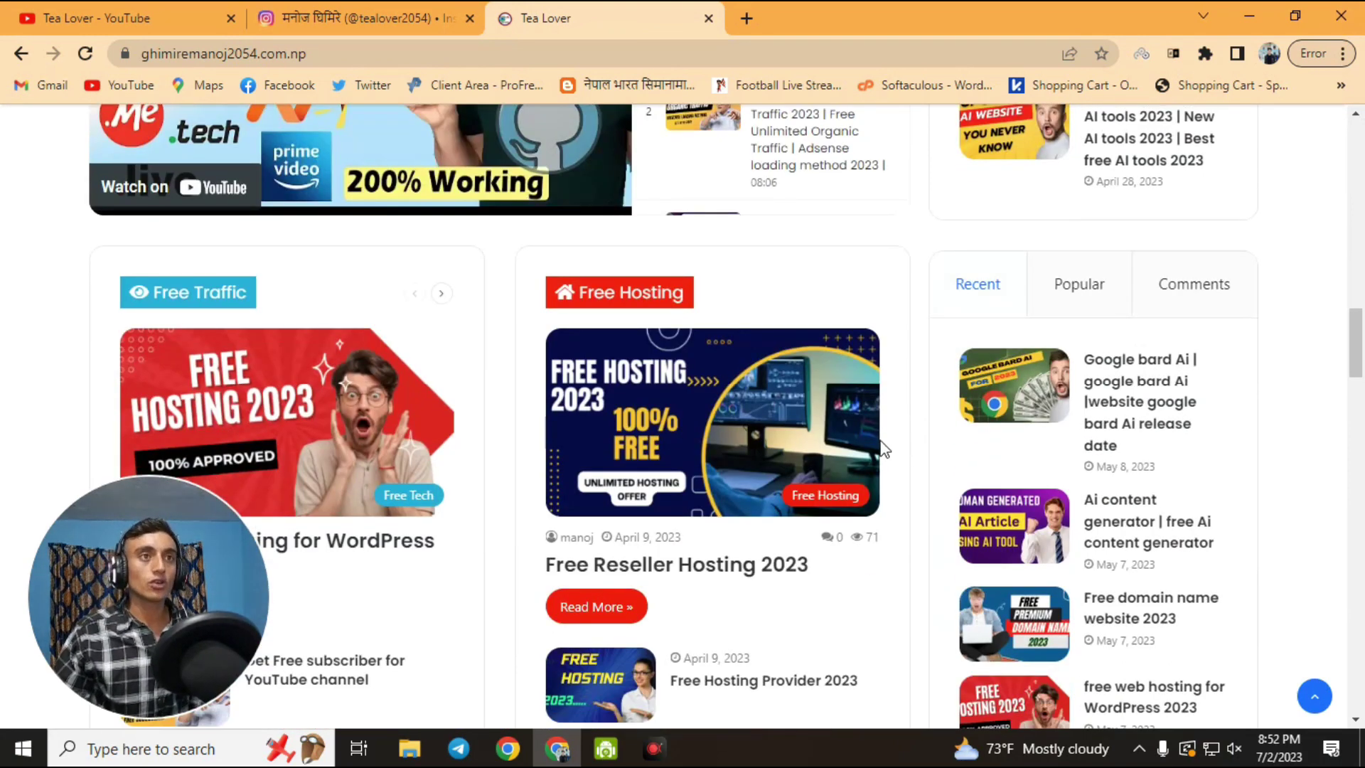
left_click(747, 18)
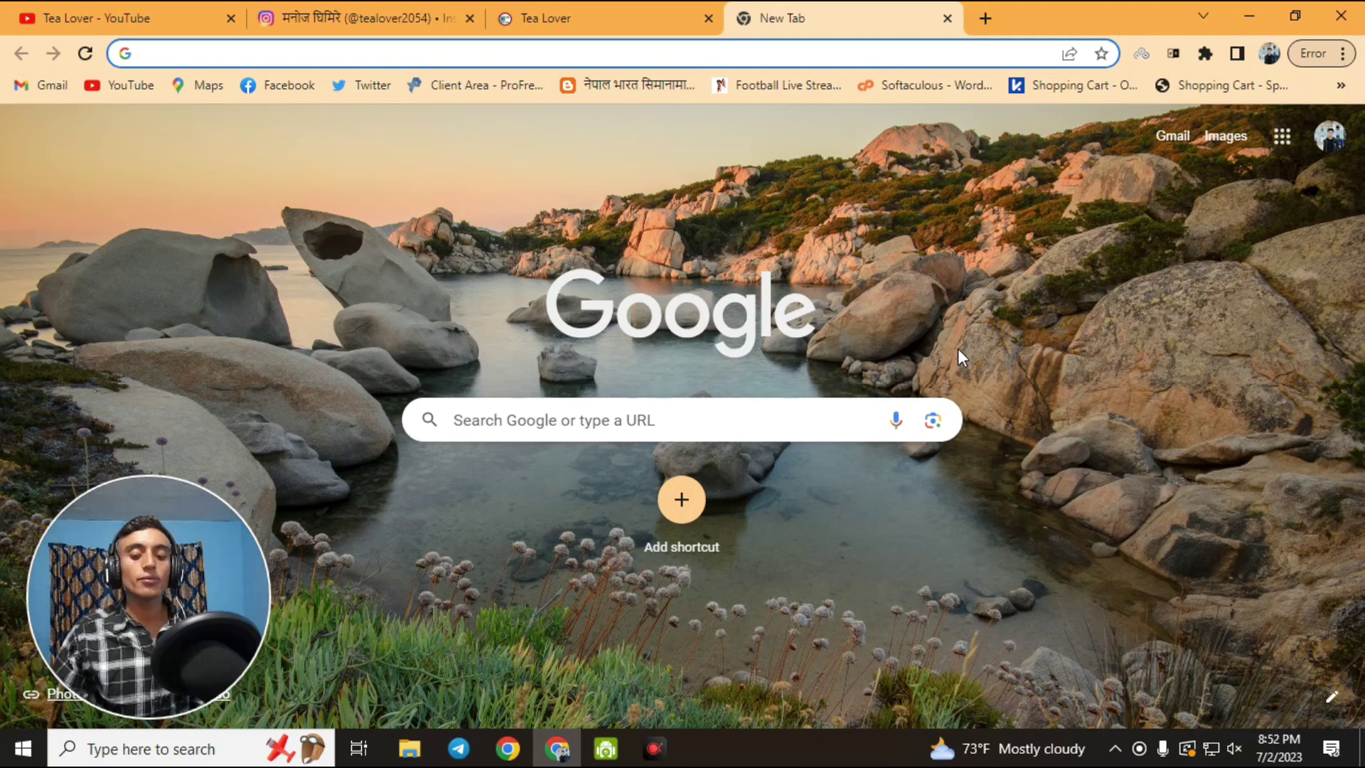
Step: Search Google for .com.np and open register.com.np, Nepal's official .np Domain Registration site
type(".c")
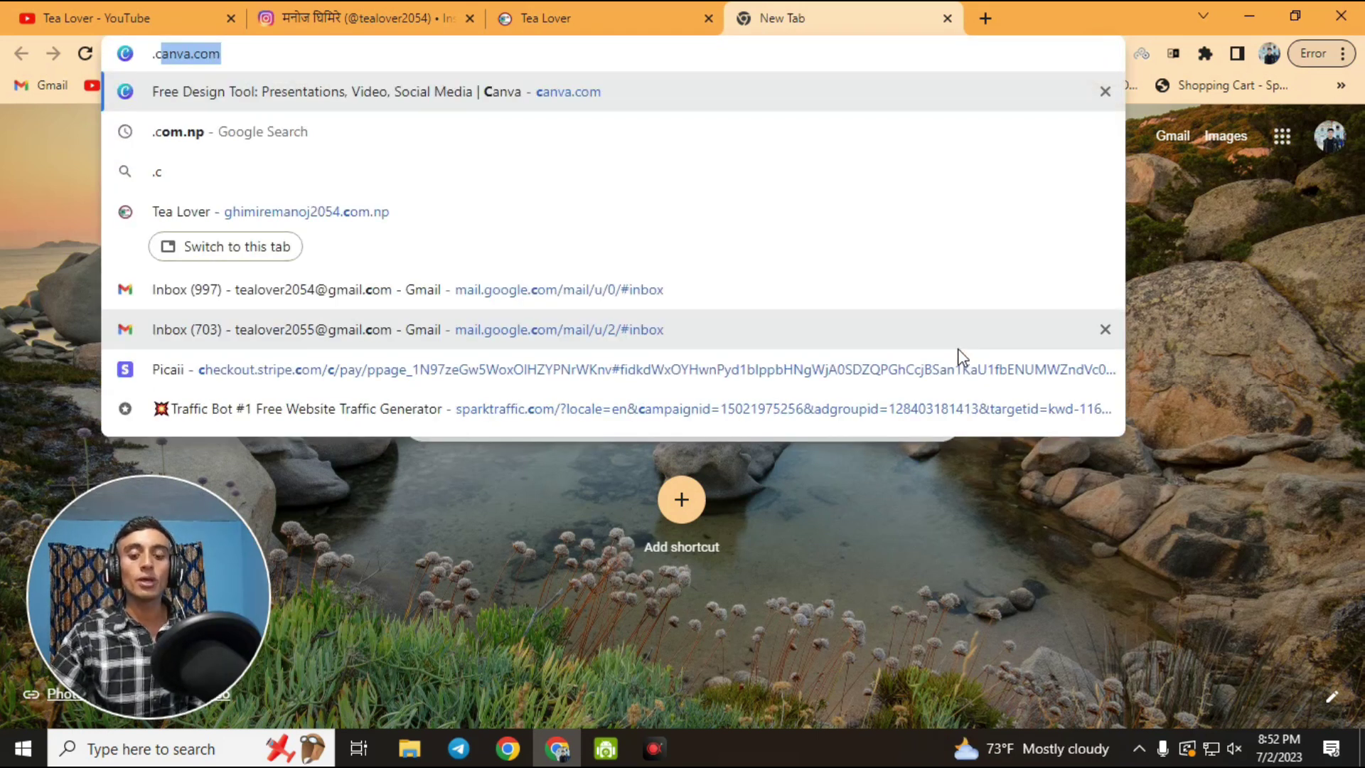
key("Down")
key("Return")
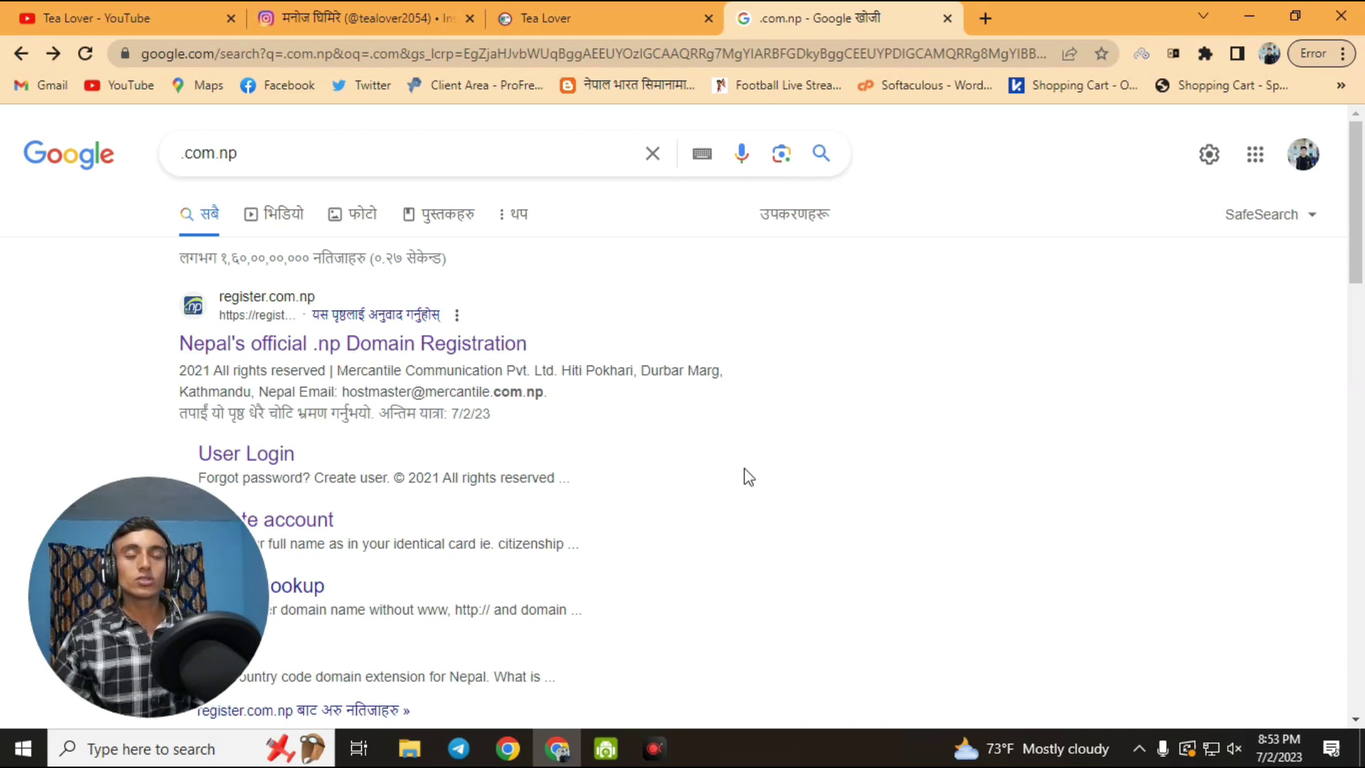
left_click(482, 345)
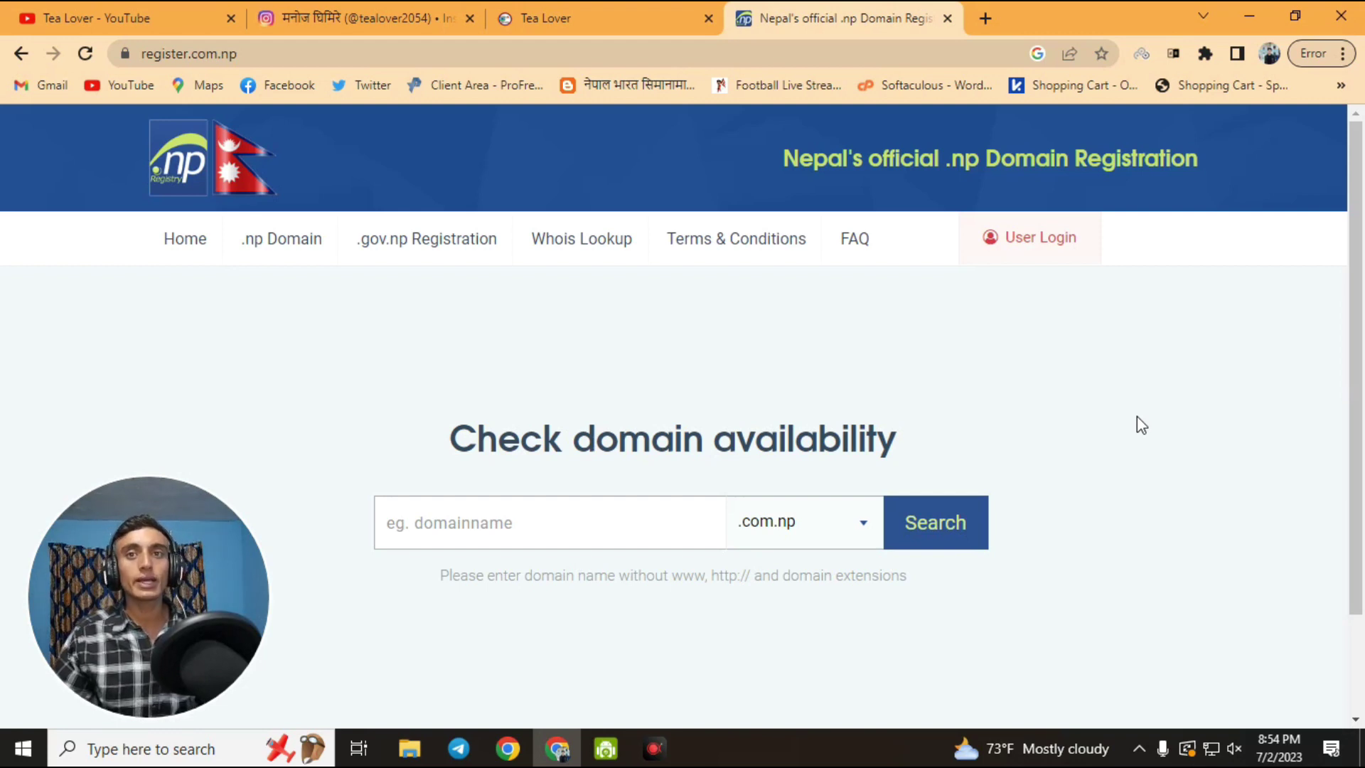
Step: Paste the desired domain name, confirm the .com.np name is available, and start registering it
scroll(1137, 416, "down", 2)
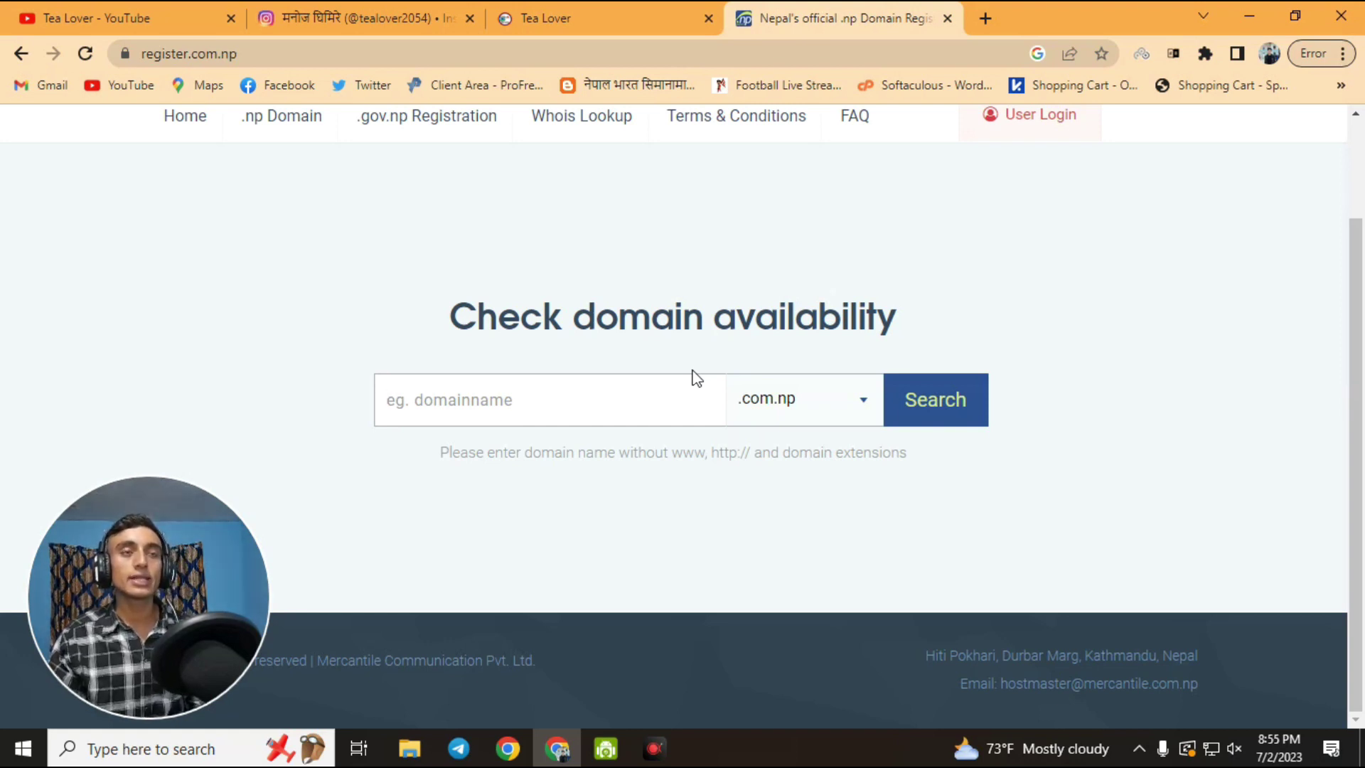
type("manozghimire")
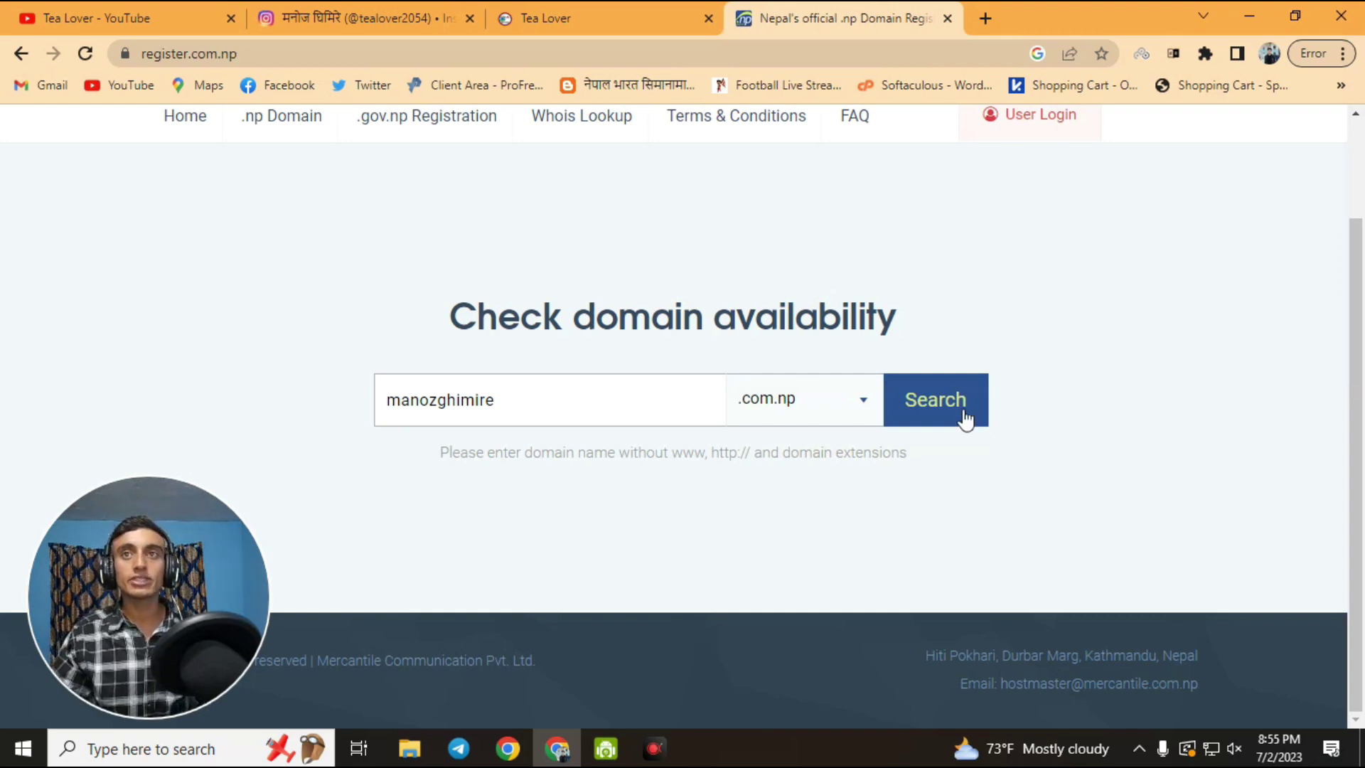
left_click(962, 418)
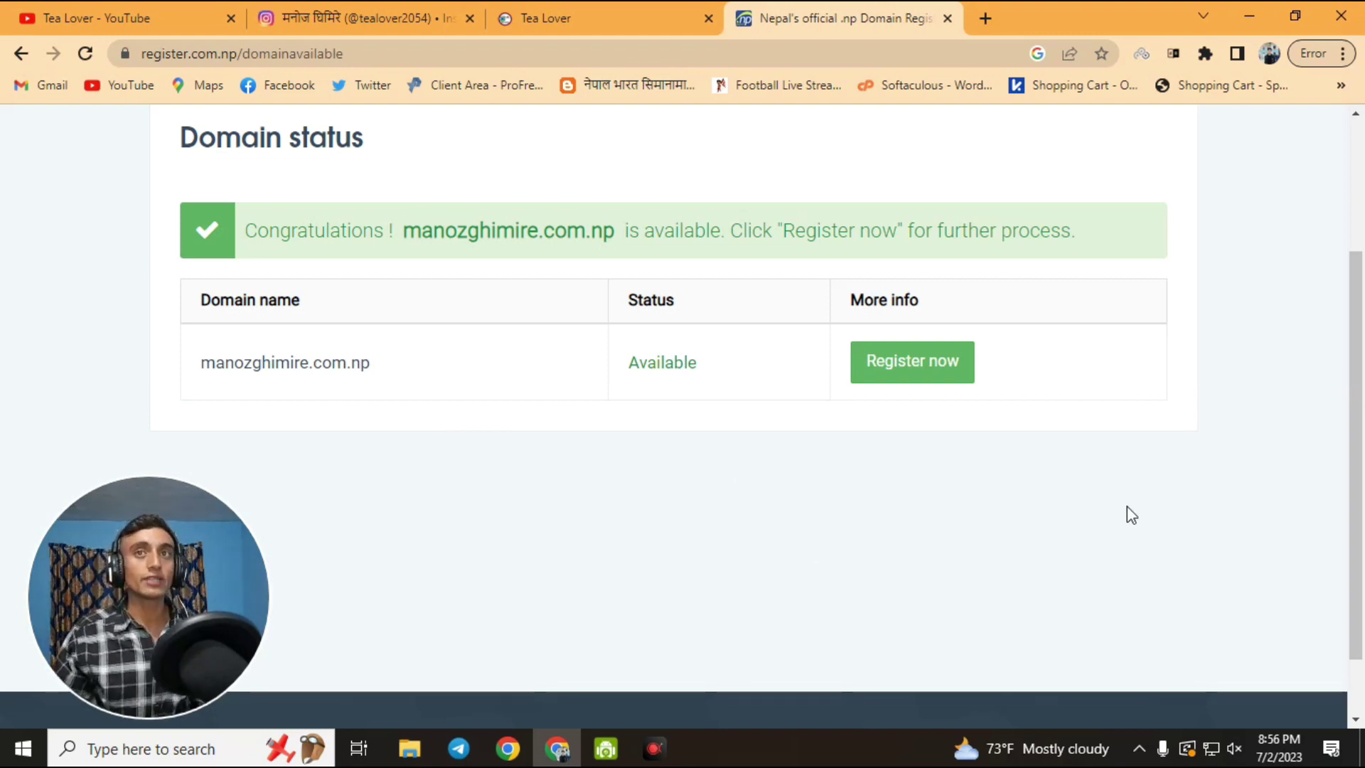
left_click(912, 362)
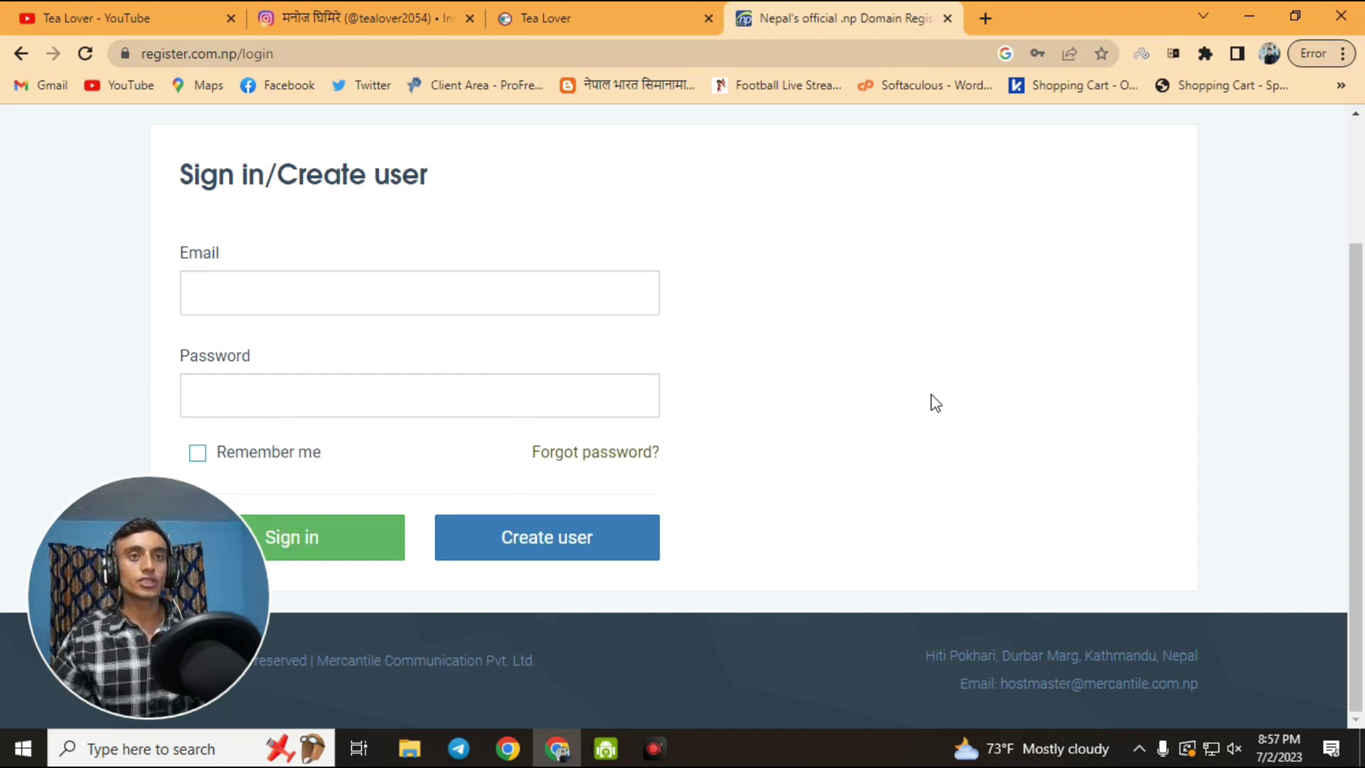
Step: Create a new registry user account with full name, e-mail and password, and submit it
left_click(601, 533)
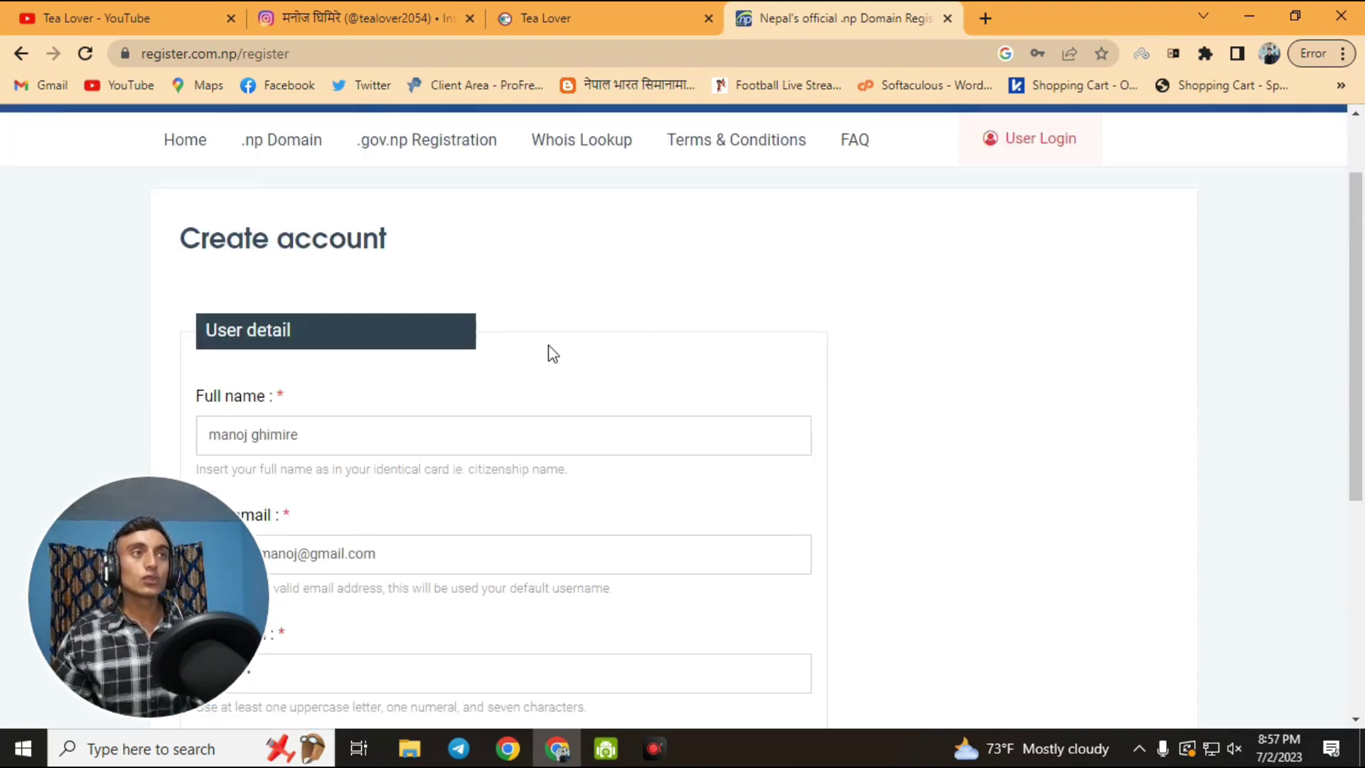
scroll(488, 467, "down", 5)
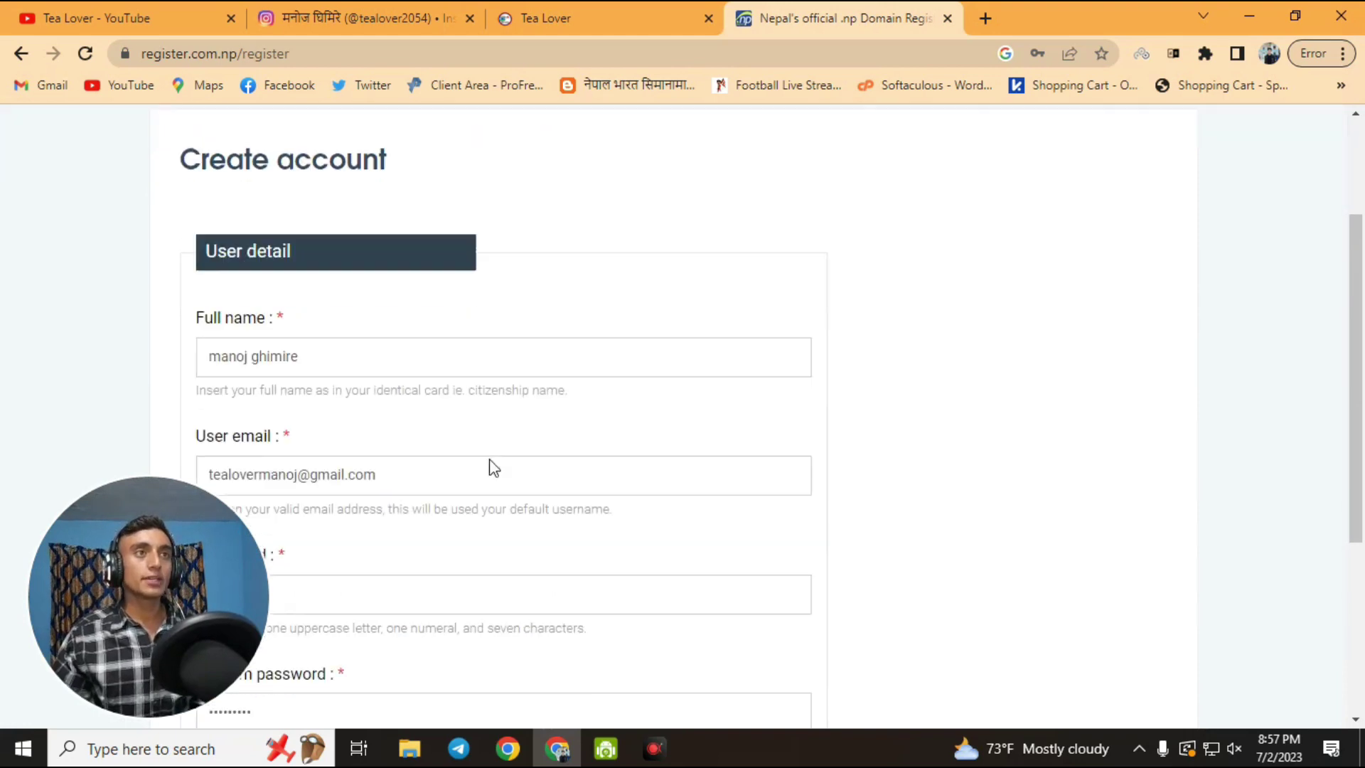
scroll(377, 497, "up", 1)
scroll(348, 618, "down", 2)
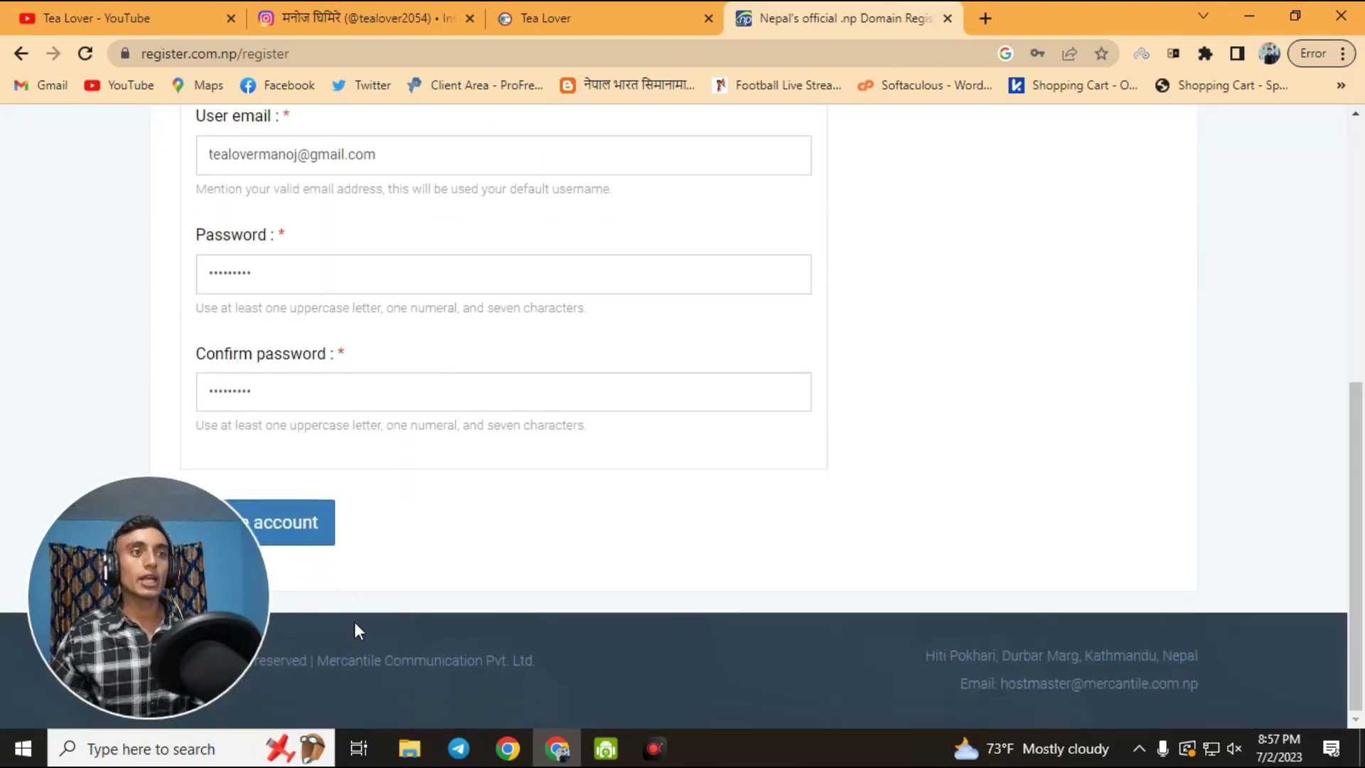
left_click(320, 542)
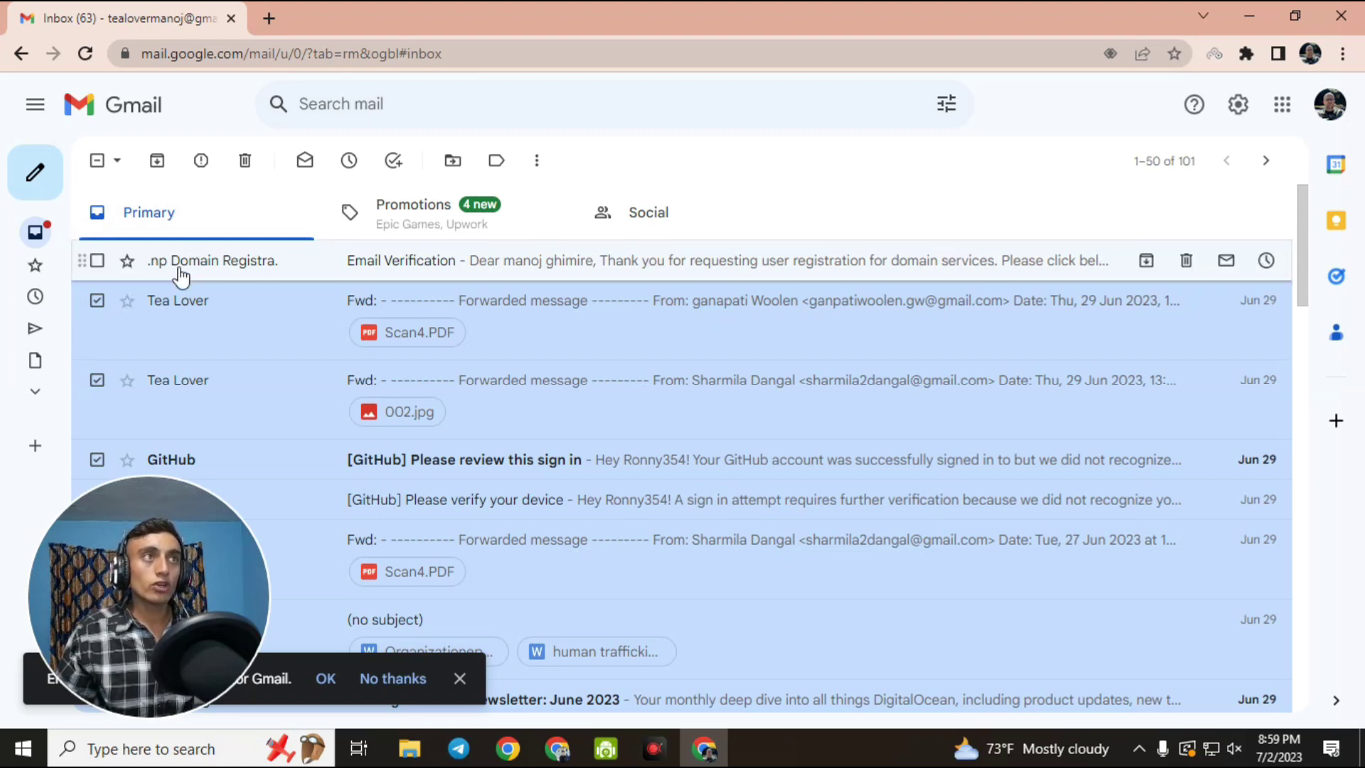
Step: Open the .np Domain Registry's Email Verification message in Gmail and scroll to its link
left_click(573, 265)
scroll(853, 423, "down", 4)
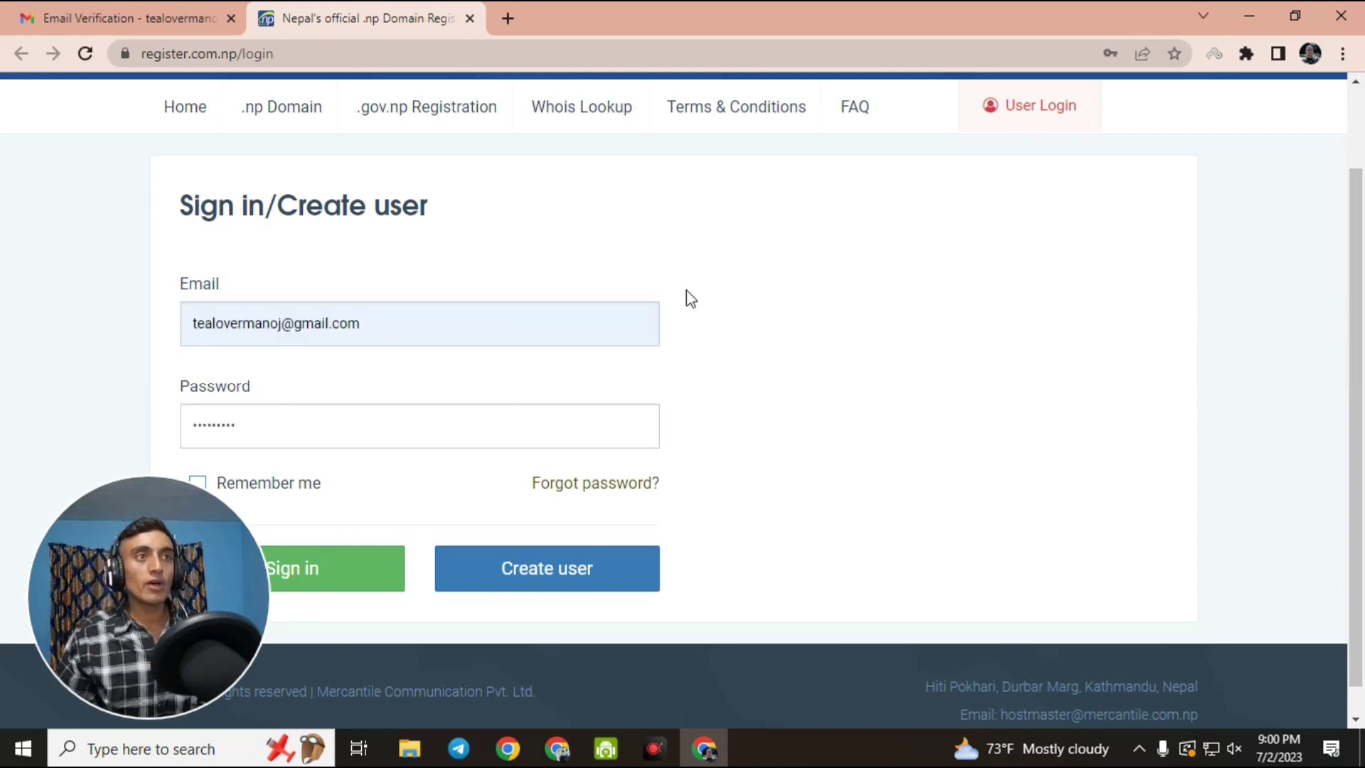
Step: Sign in, check availability of the chosen .com.np name, and open its domain request form
left_click(390, 566)
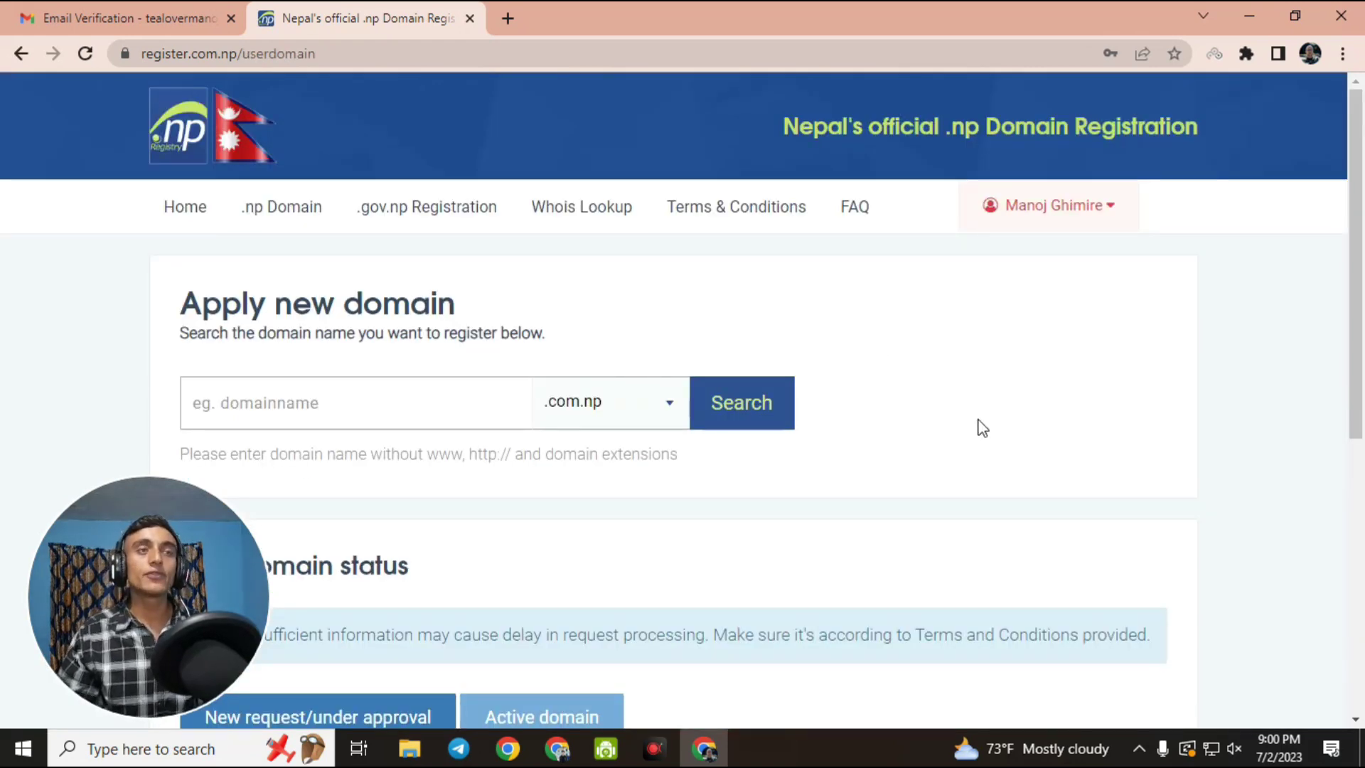
left_click(424, 392)
type("manozghimire")
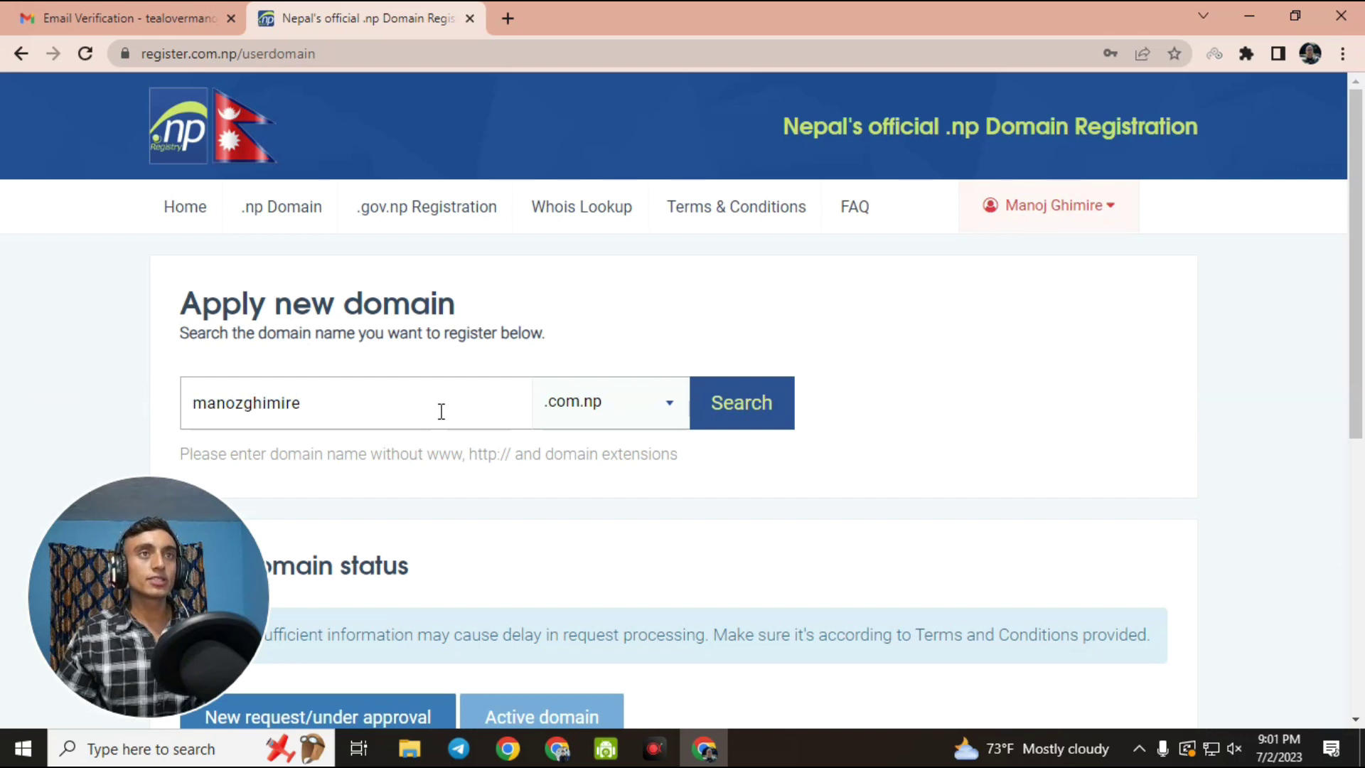
left_click(748, 421)
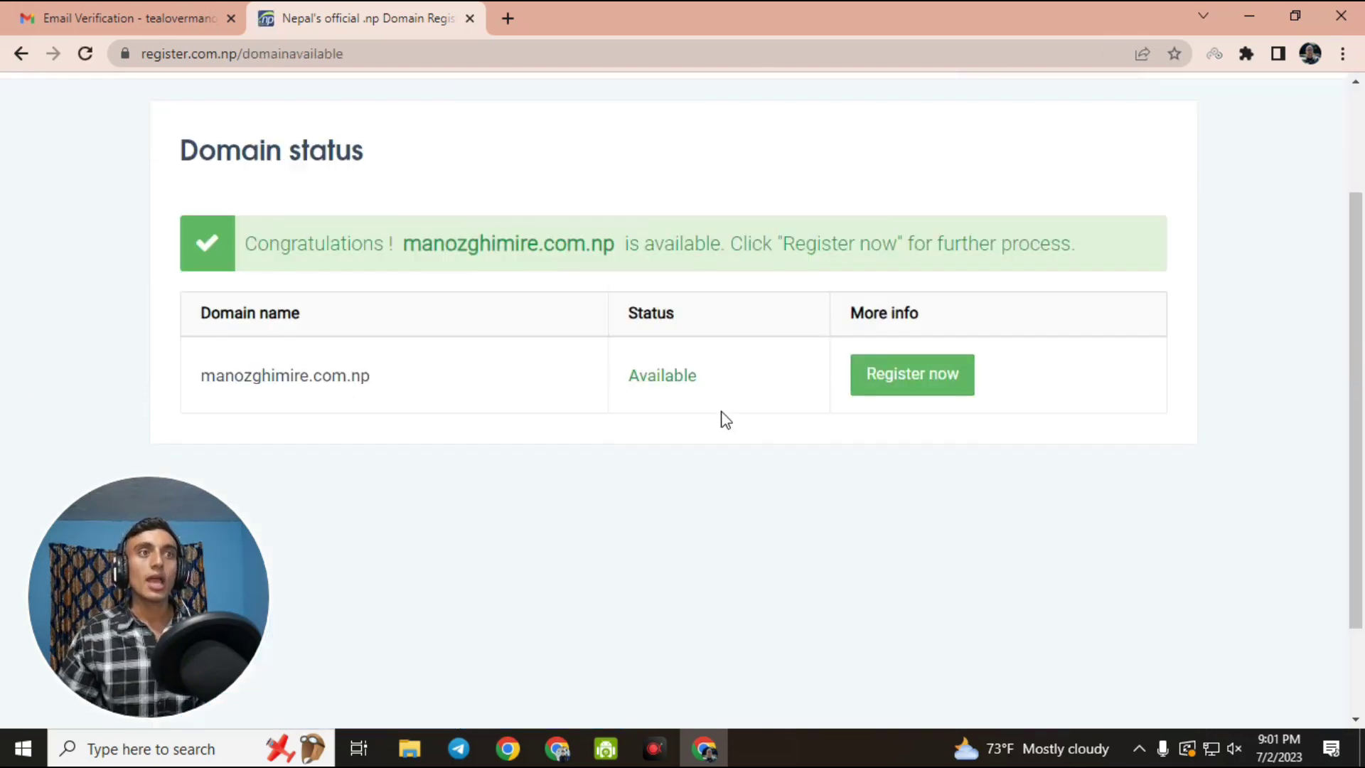
scroll(722, 418, "down", 1)
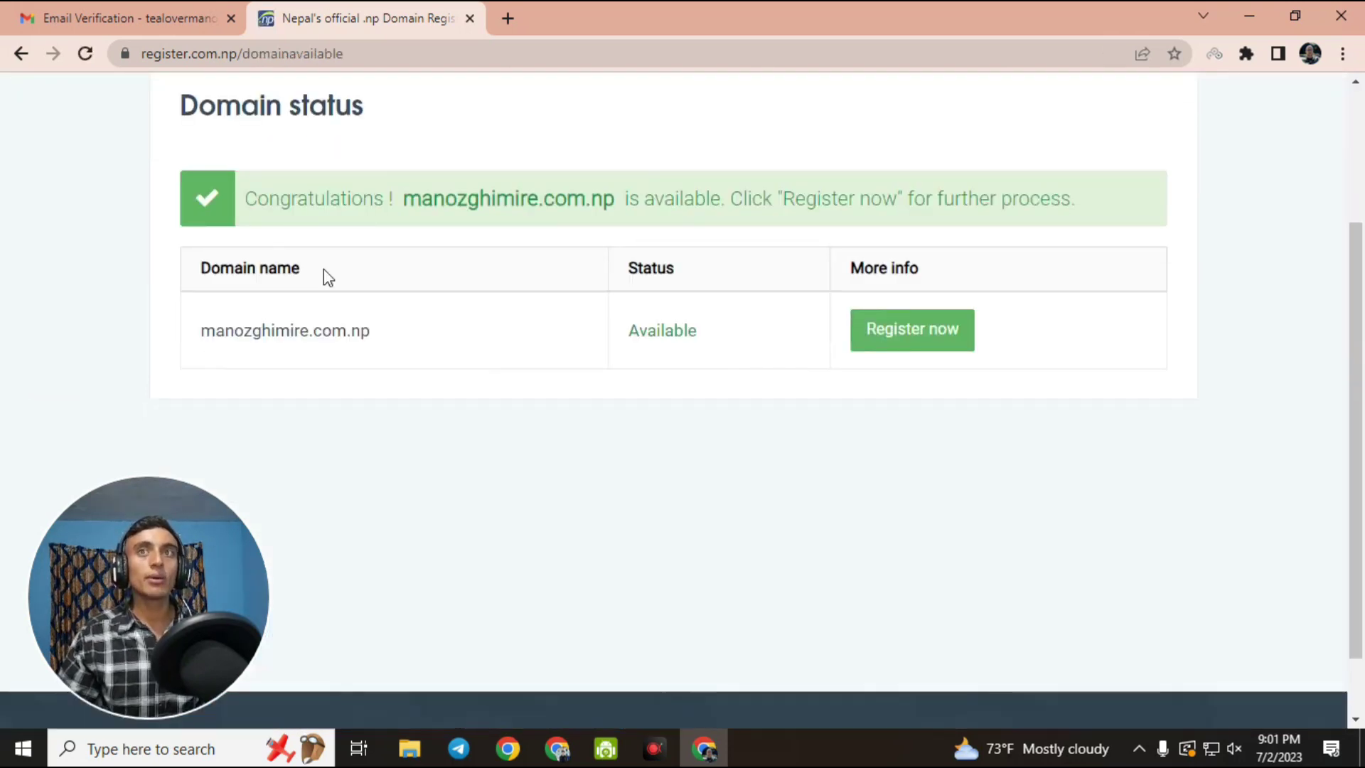
left_click(912, 331)
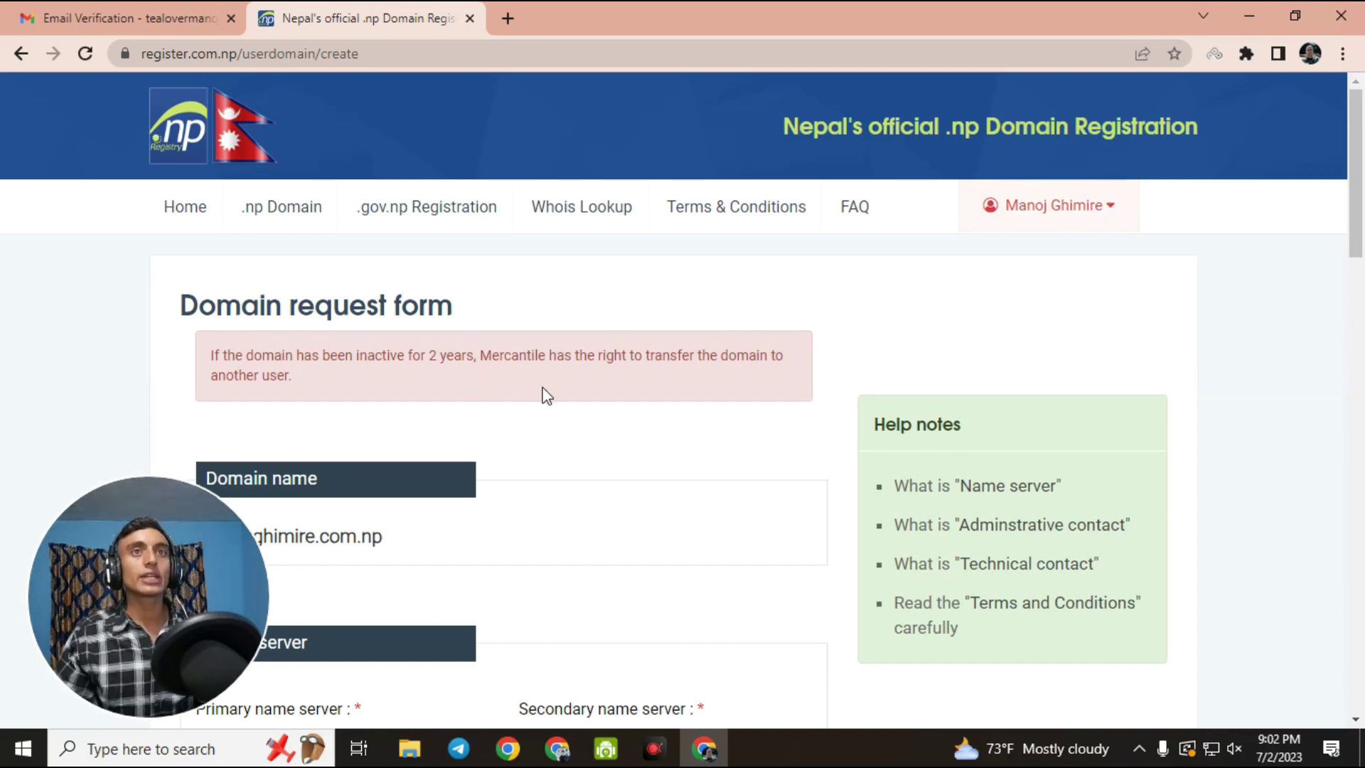
Step: Fill in the name servers and administrative contact details on the domain request form
scroll(552, 395, "down", 7)
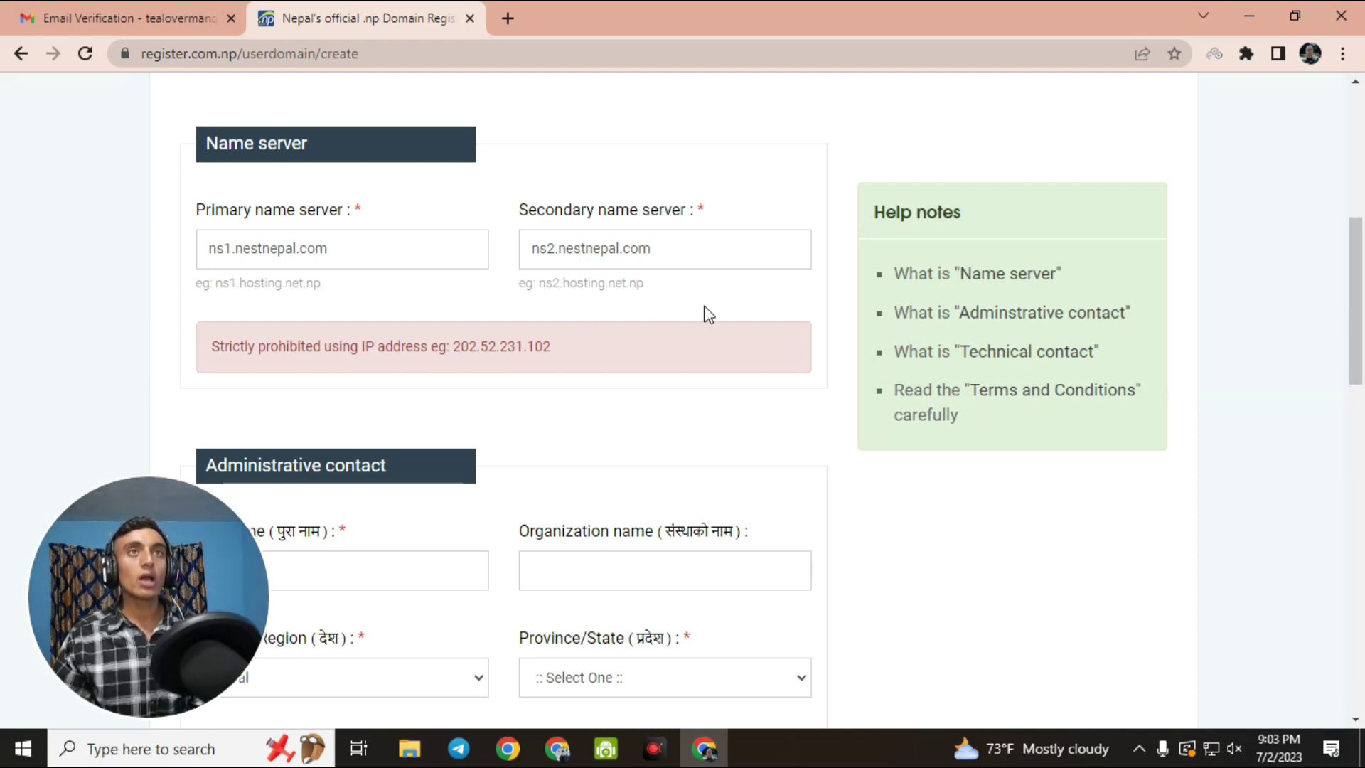
scroll(647, 307, "down", 1)
scroll(648, 307, "down", 1)
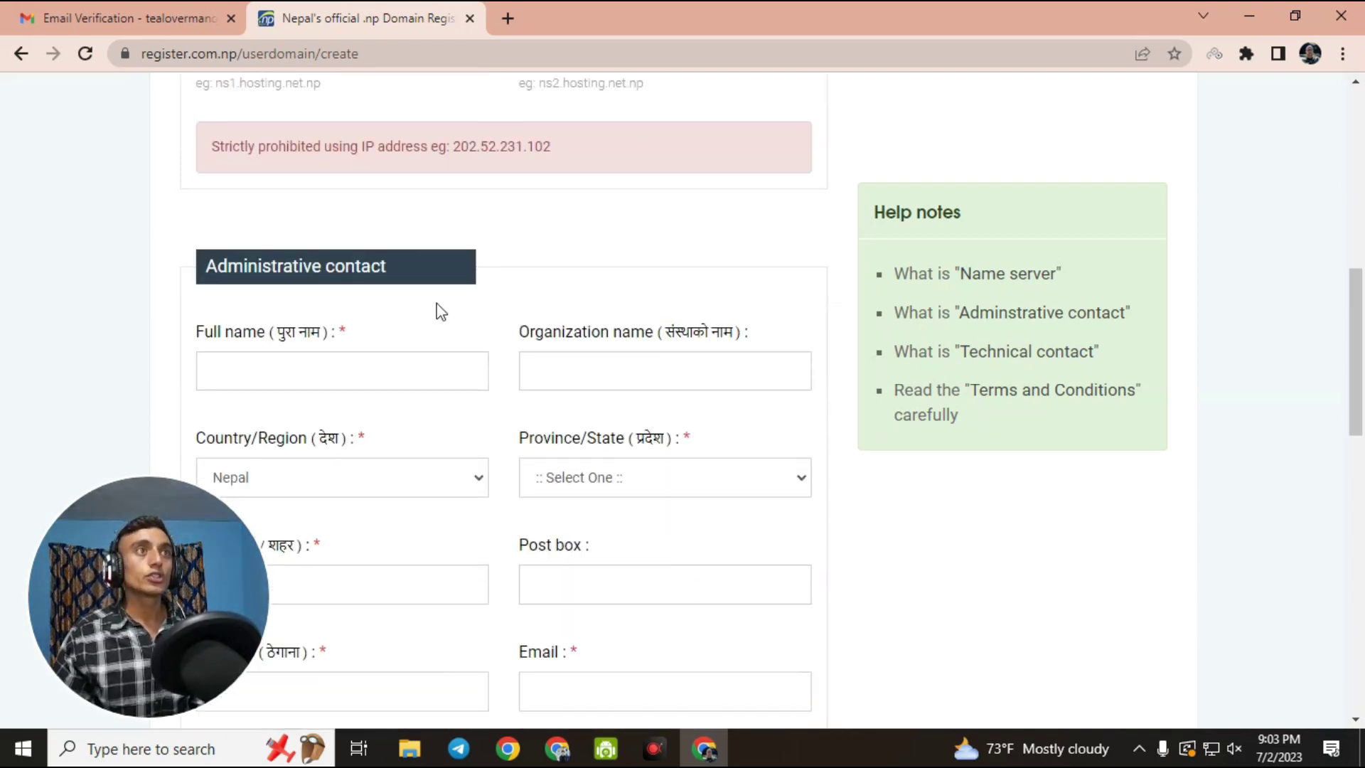
left_click_drag(190, 278, 466, 292)
left_click(475, 334)
scroll(479, 353, "down", 1)
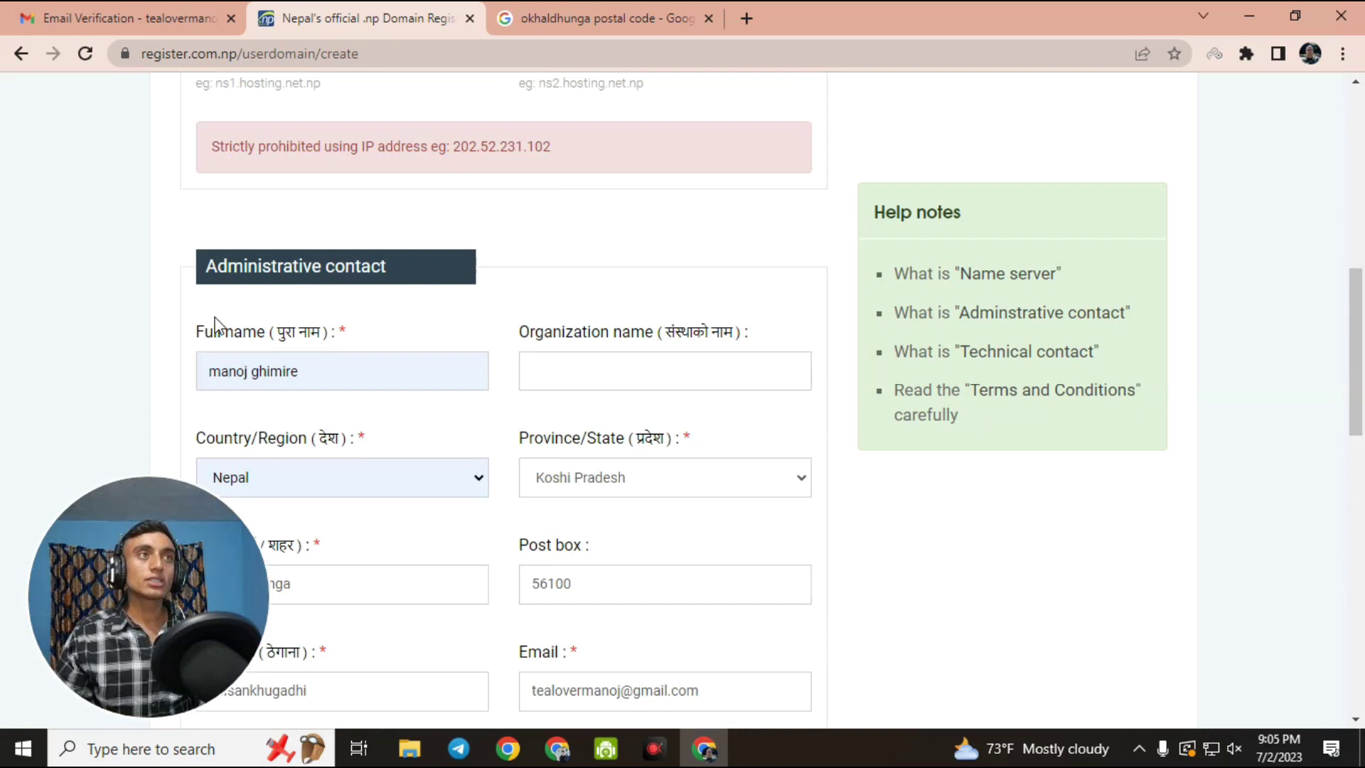
scroll(519, 270, "down", 4)
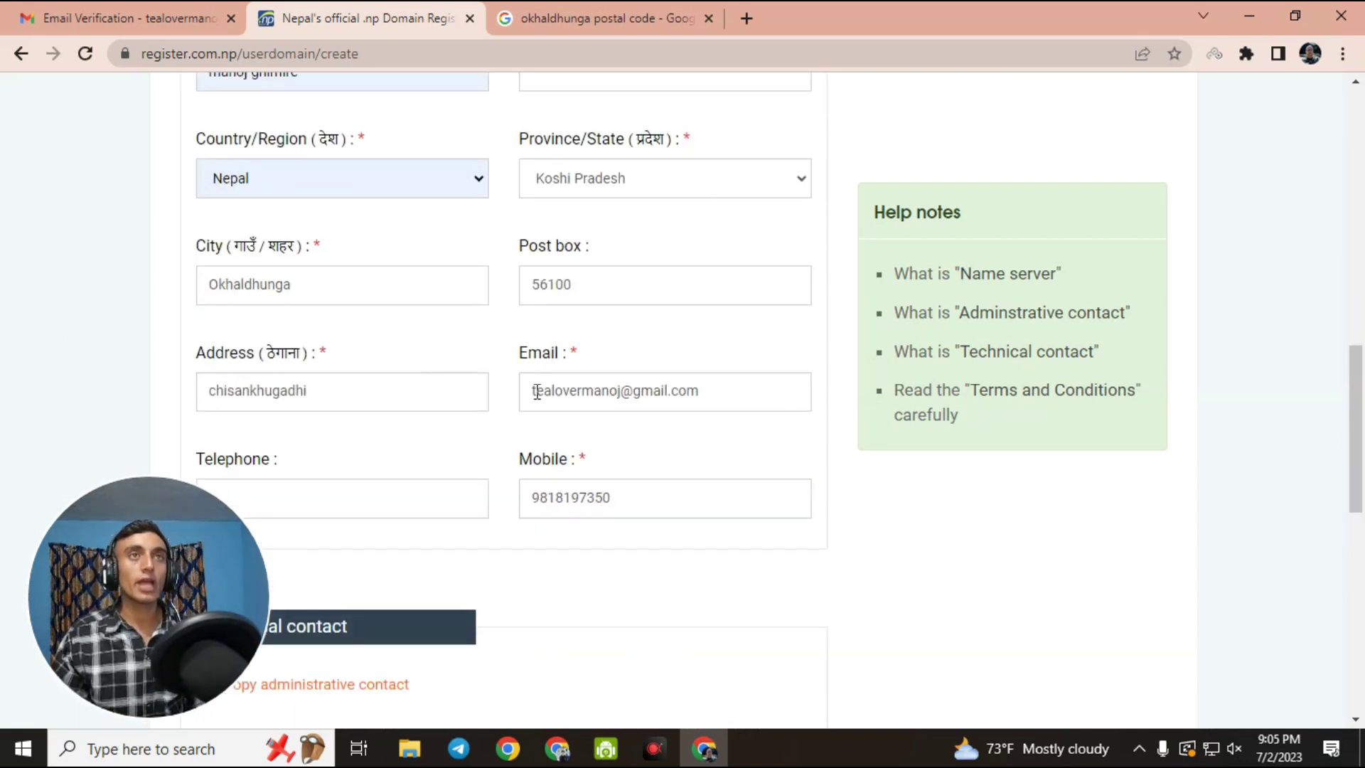
scroll(598, 410, "down", 7)
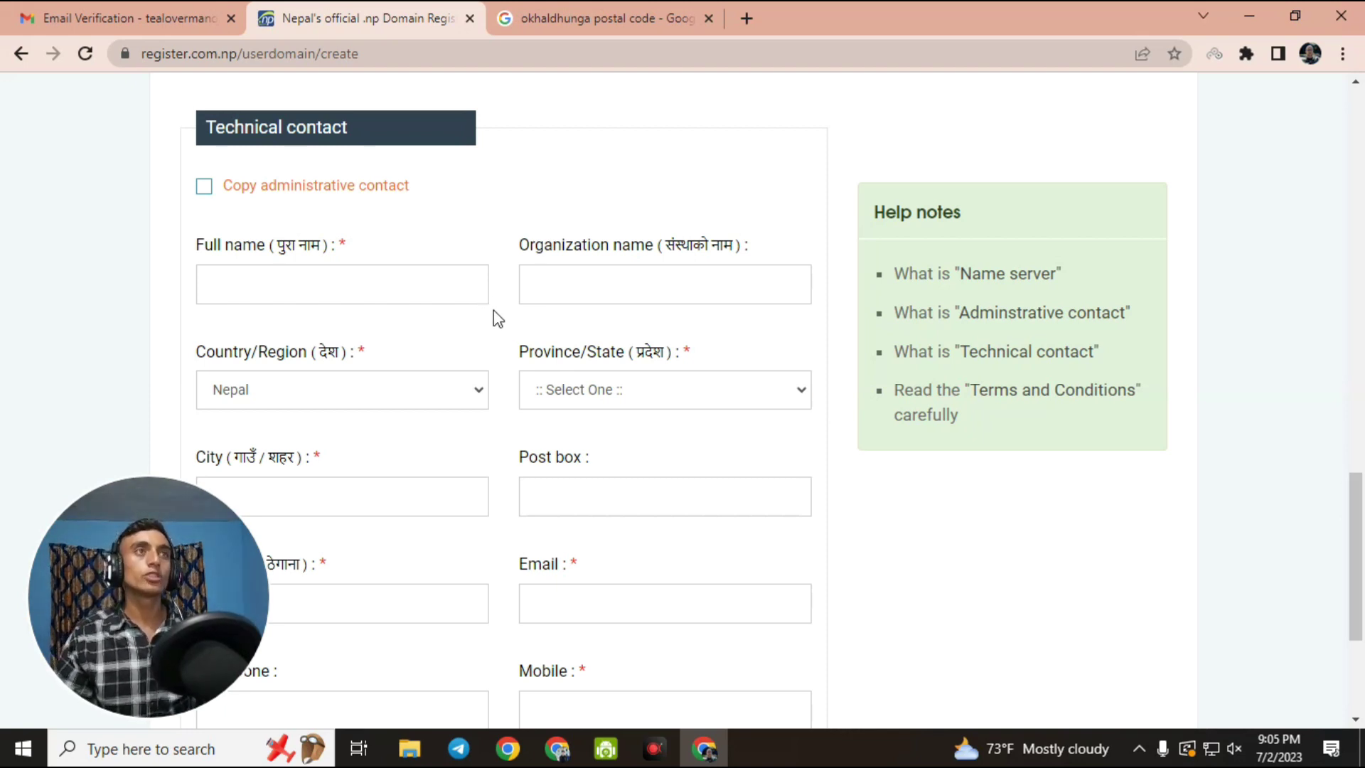
Step: Autofill the technical contact from the saved address and submit the request form
left_click(431, 297)
left_click(441, 334)
scroll(676, 540, "down", 3)
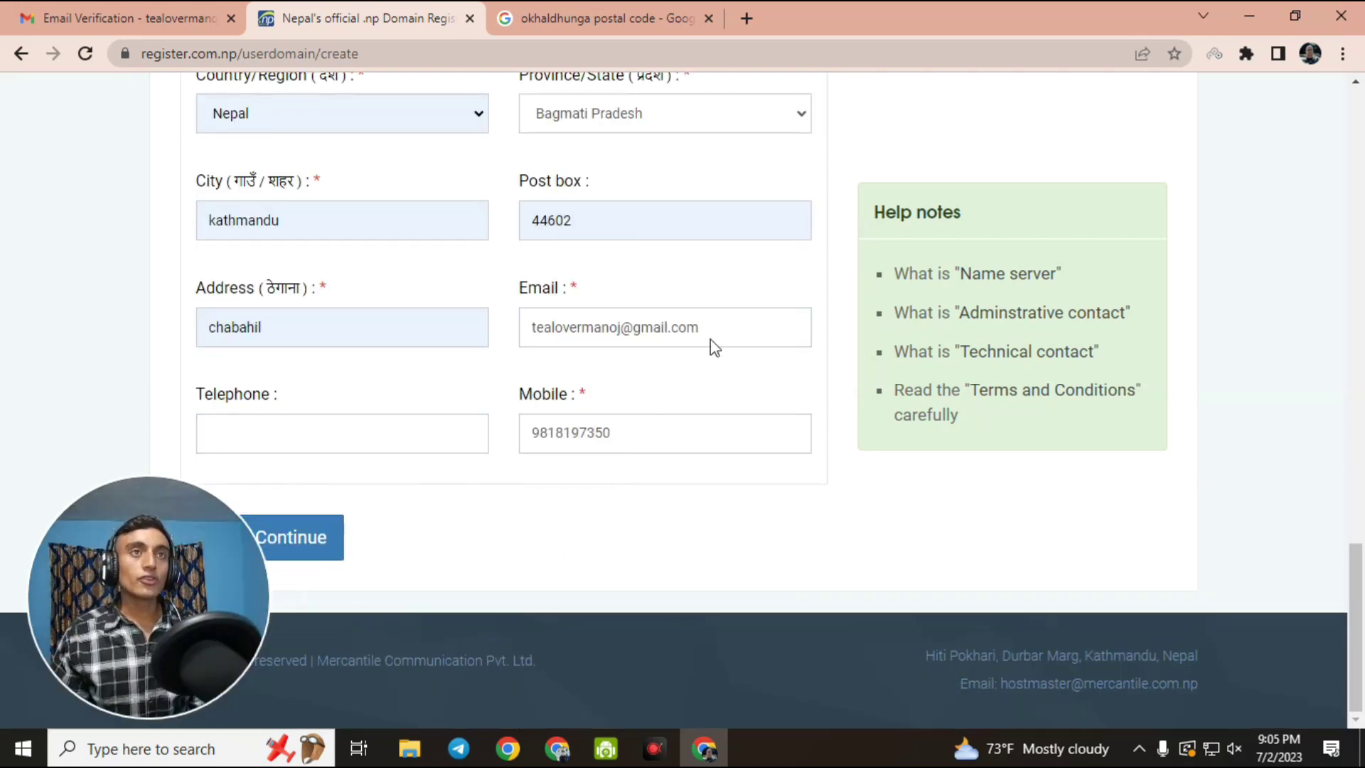
scroll(710, 345, "up", 6)
scroll(611, 381, "up", 5)
scroll(601, 384, "down", 10)
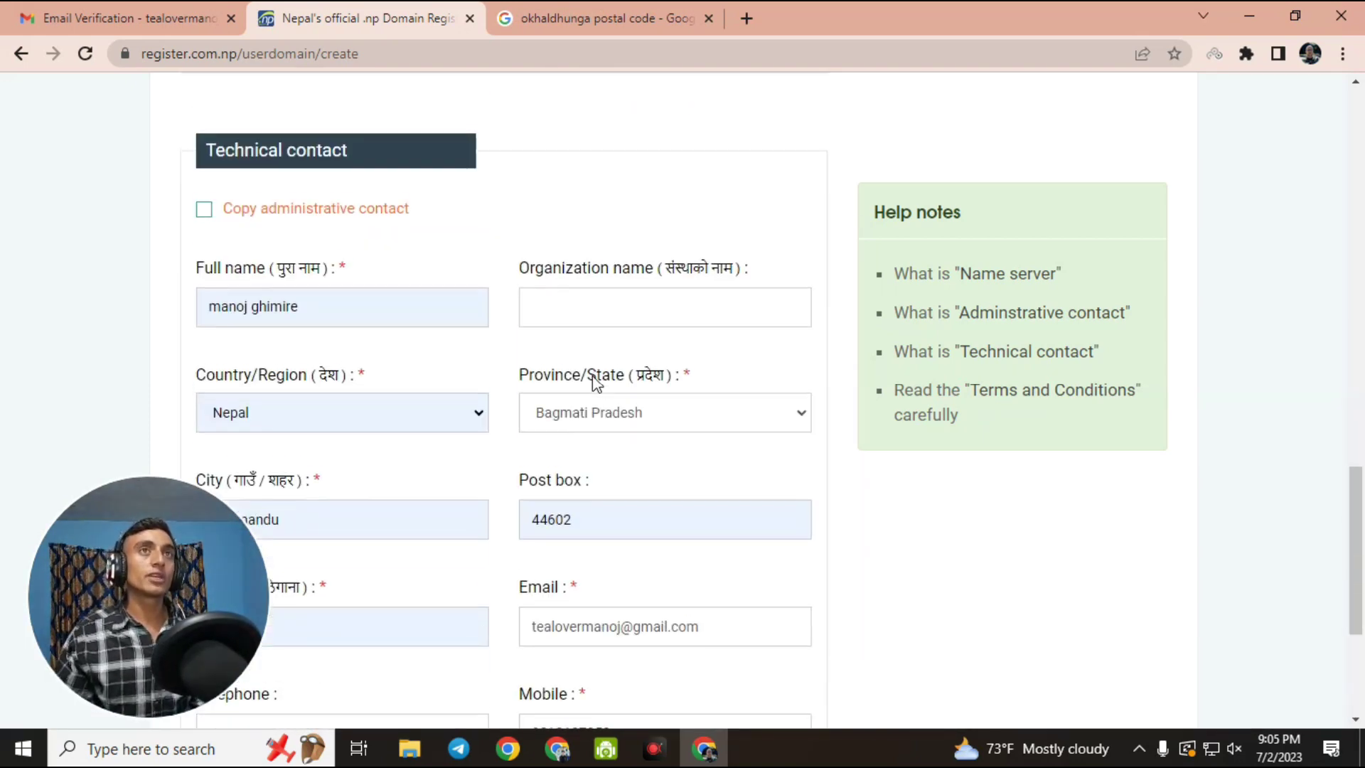
left_click(338, 548)
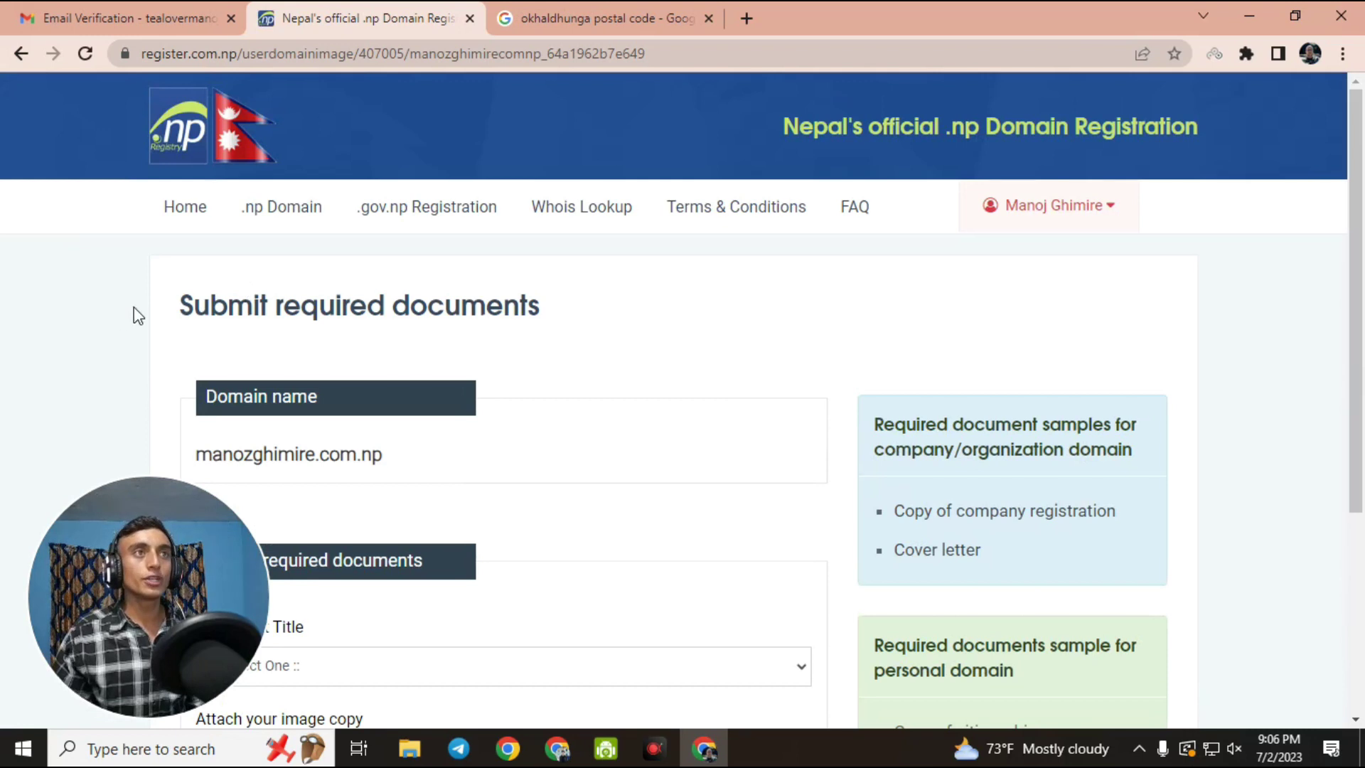
Step: Close the 'okhaldhunga postal code' search tab, leaving the document submission page open
left_click_drag(146, 311, 634, 310)
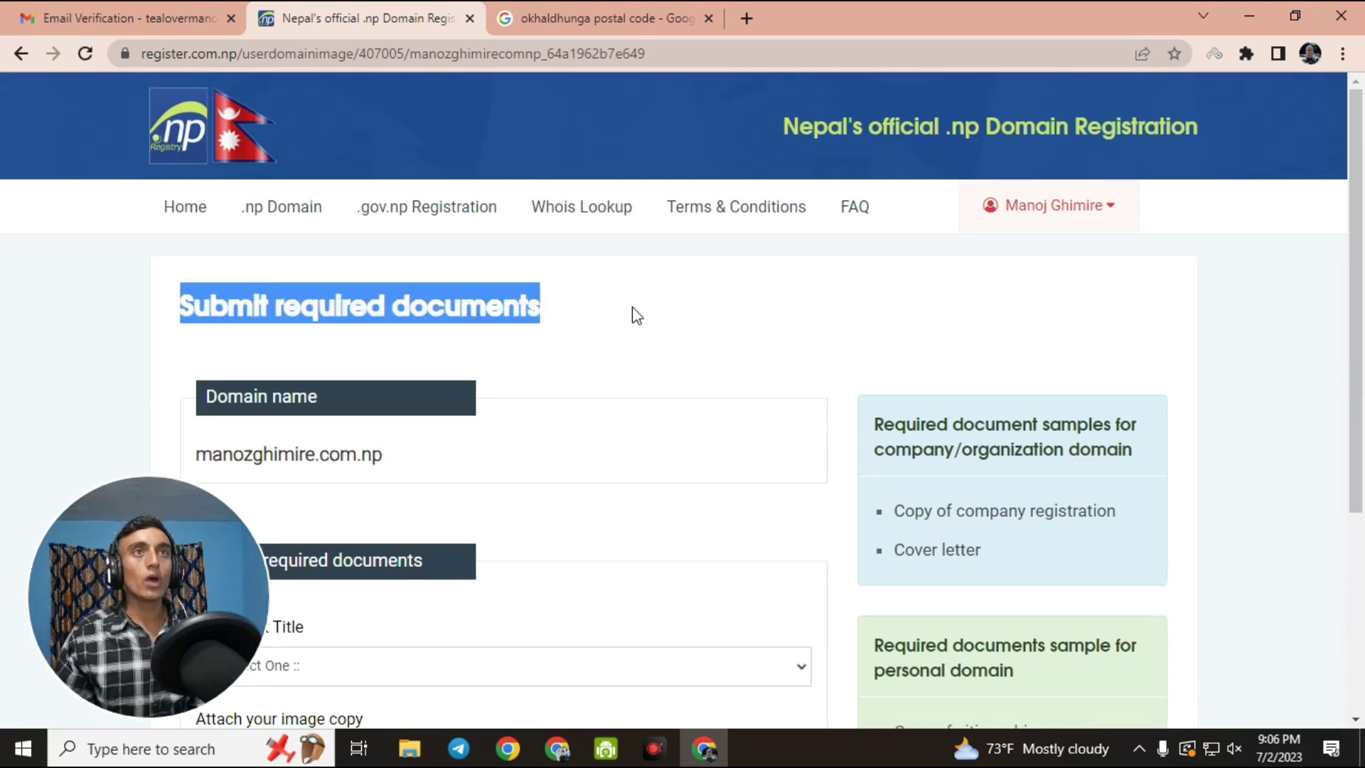
left_click(688, 350)
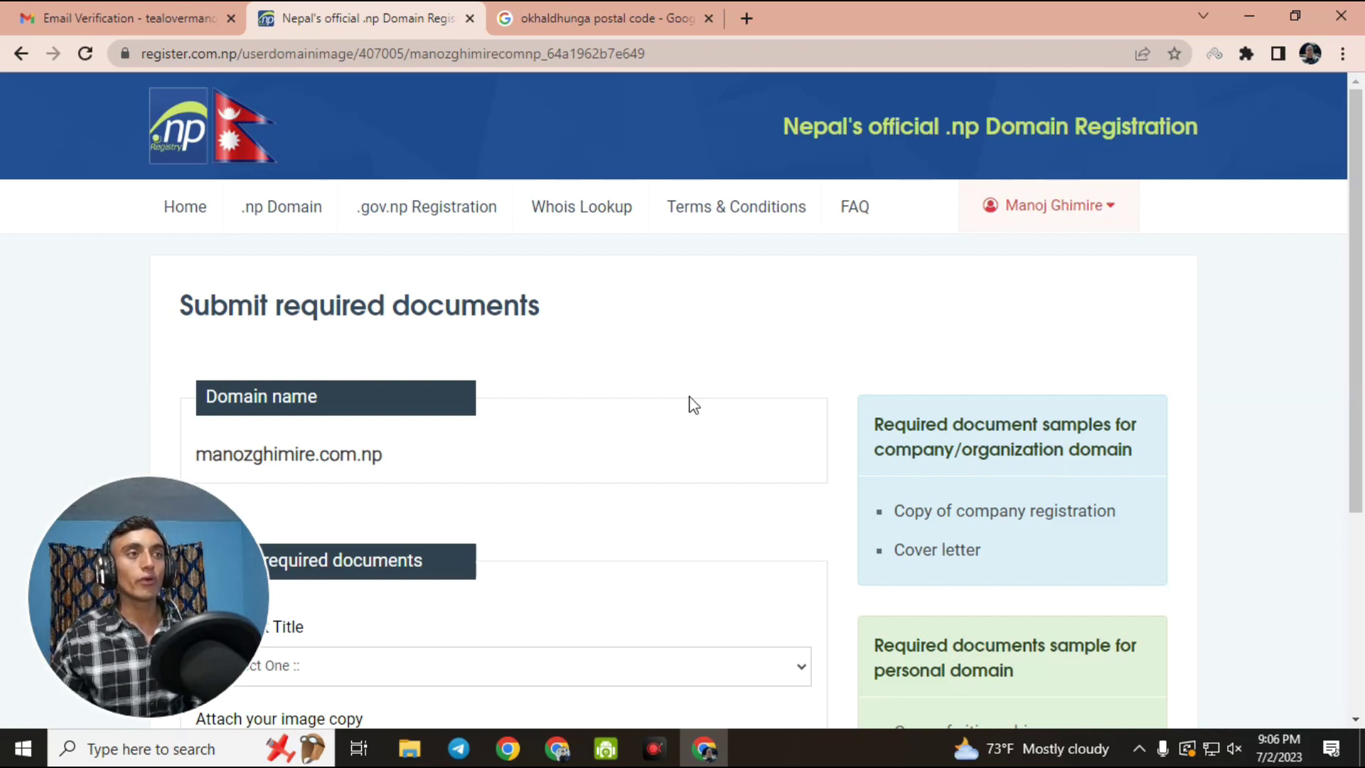
scroll(548, 372, "down", 4)
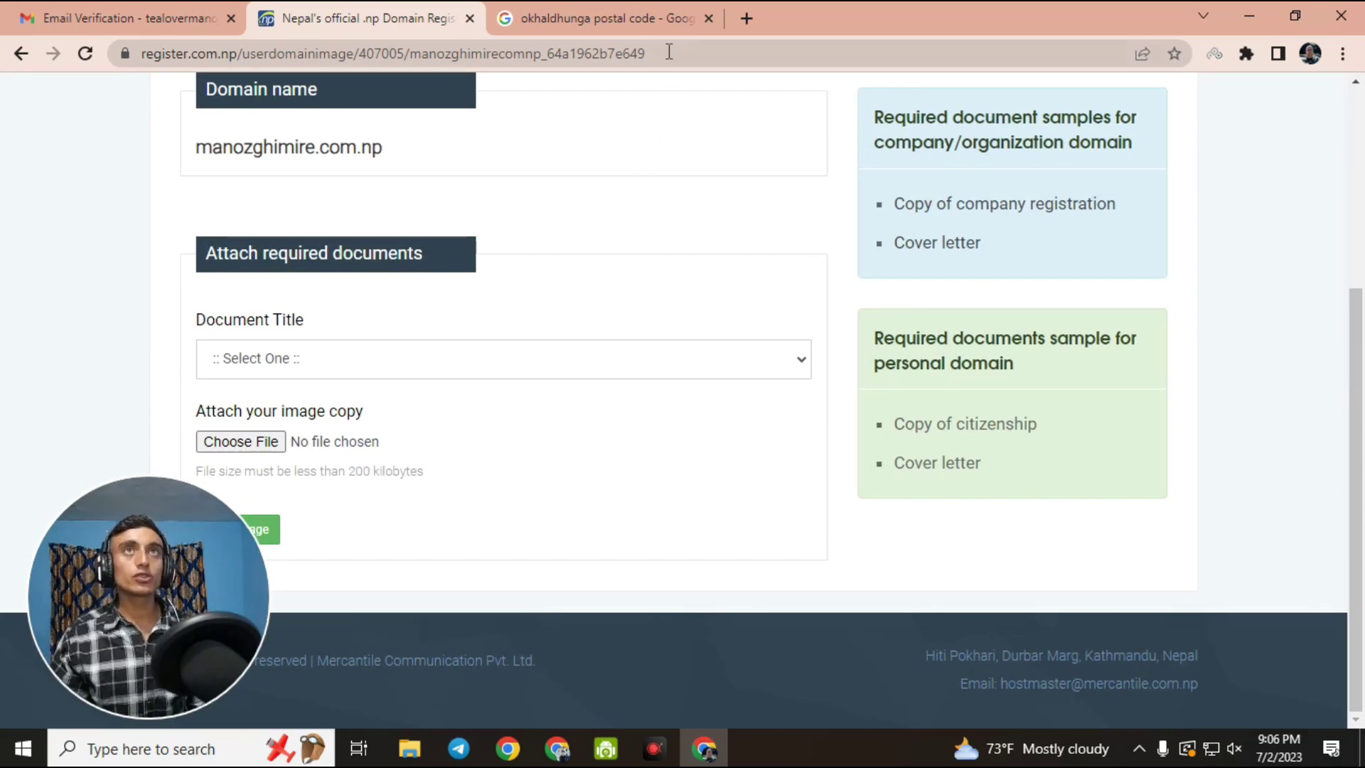
left_click(708, 20)
Step: Search Google for '.com.np cover letter generator' and scroll through the results
left_click(502, 19)
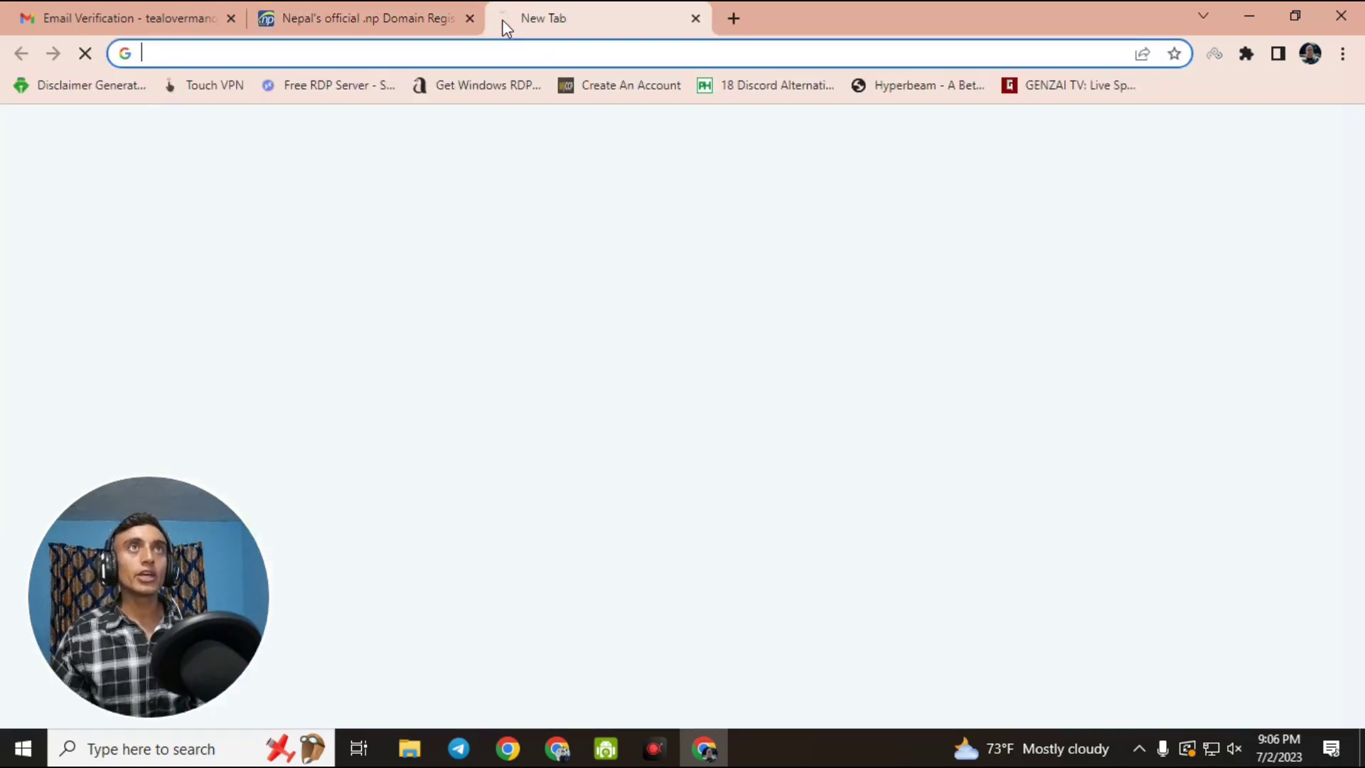
type(".com.np  cover")
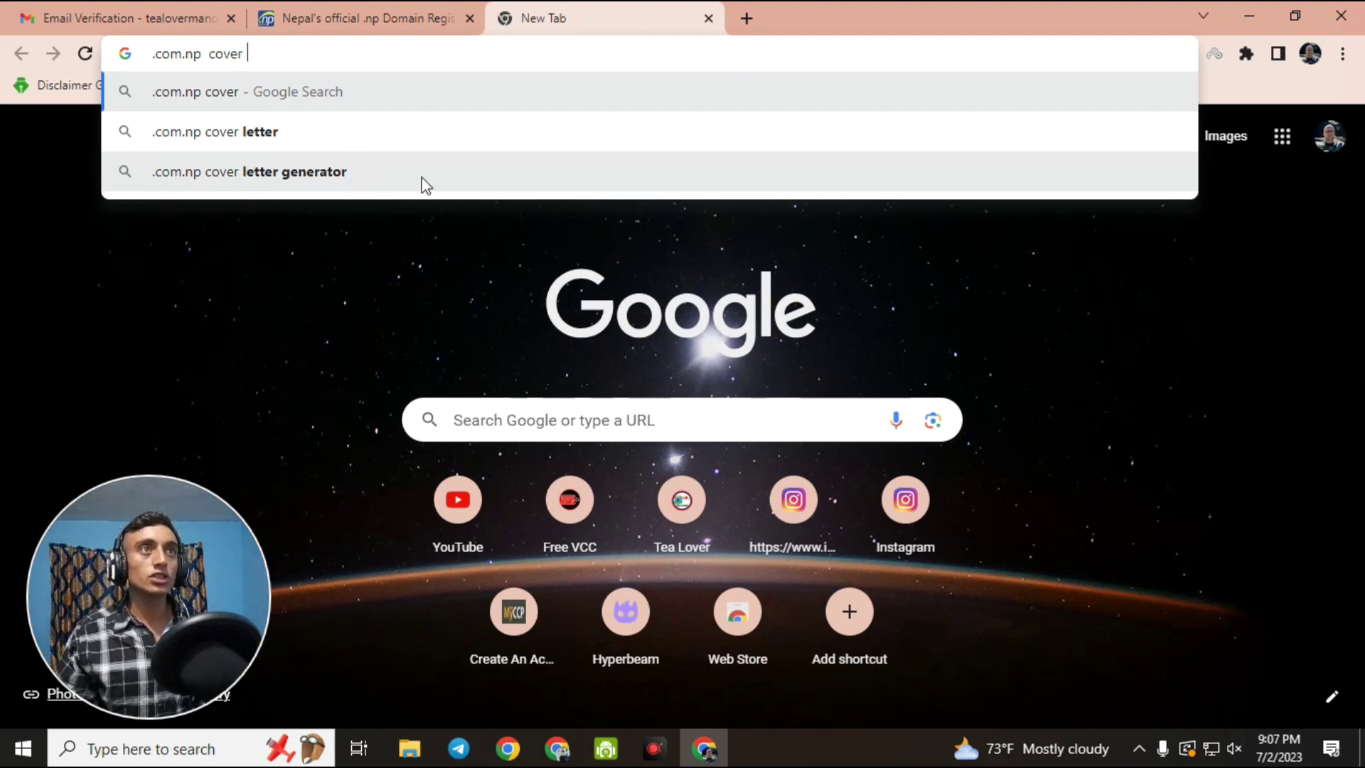
left_click(420, 176)
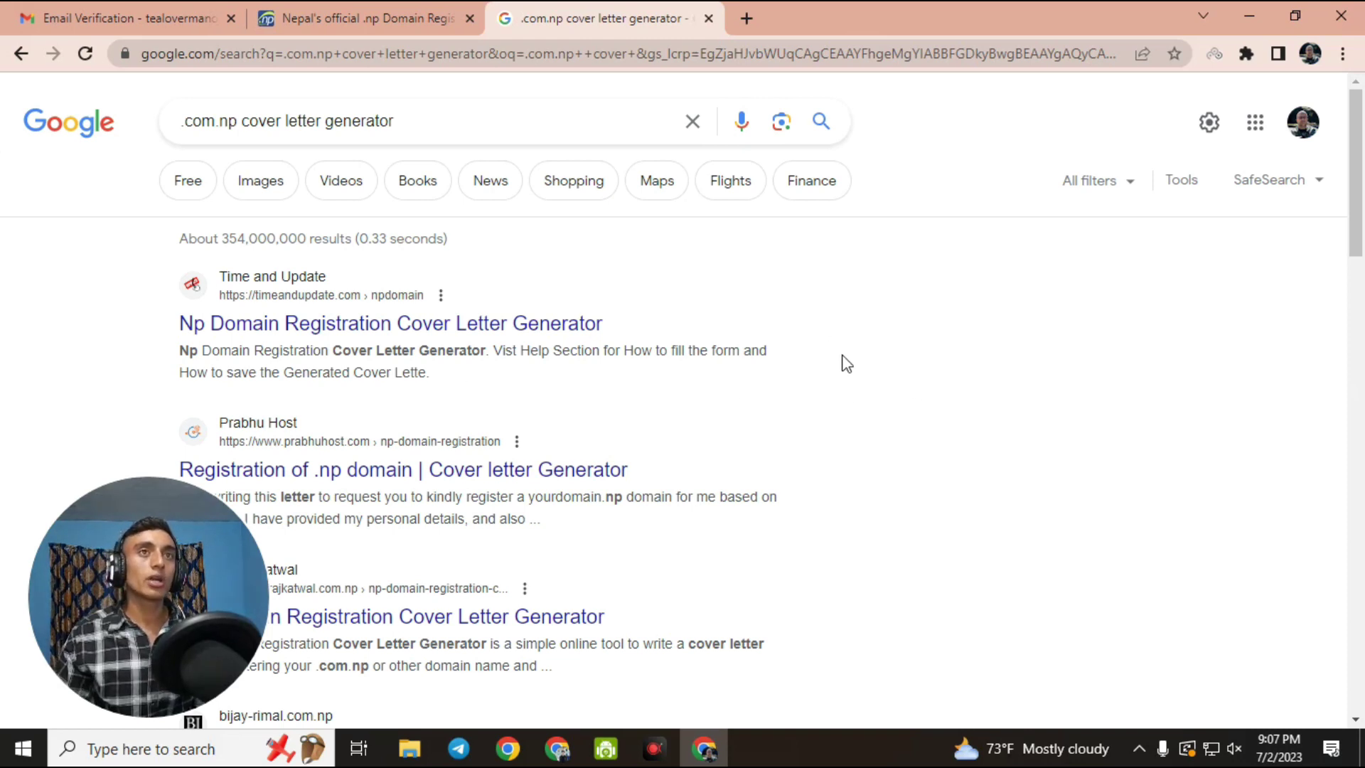
scroll(830, 365, "down", 1)
Step: Open the third result's NP Domain Registration Cover Letter Generator and fill in its details
left_click(434, 551)
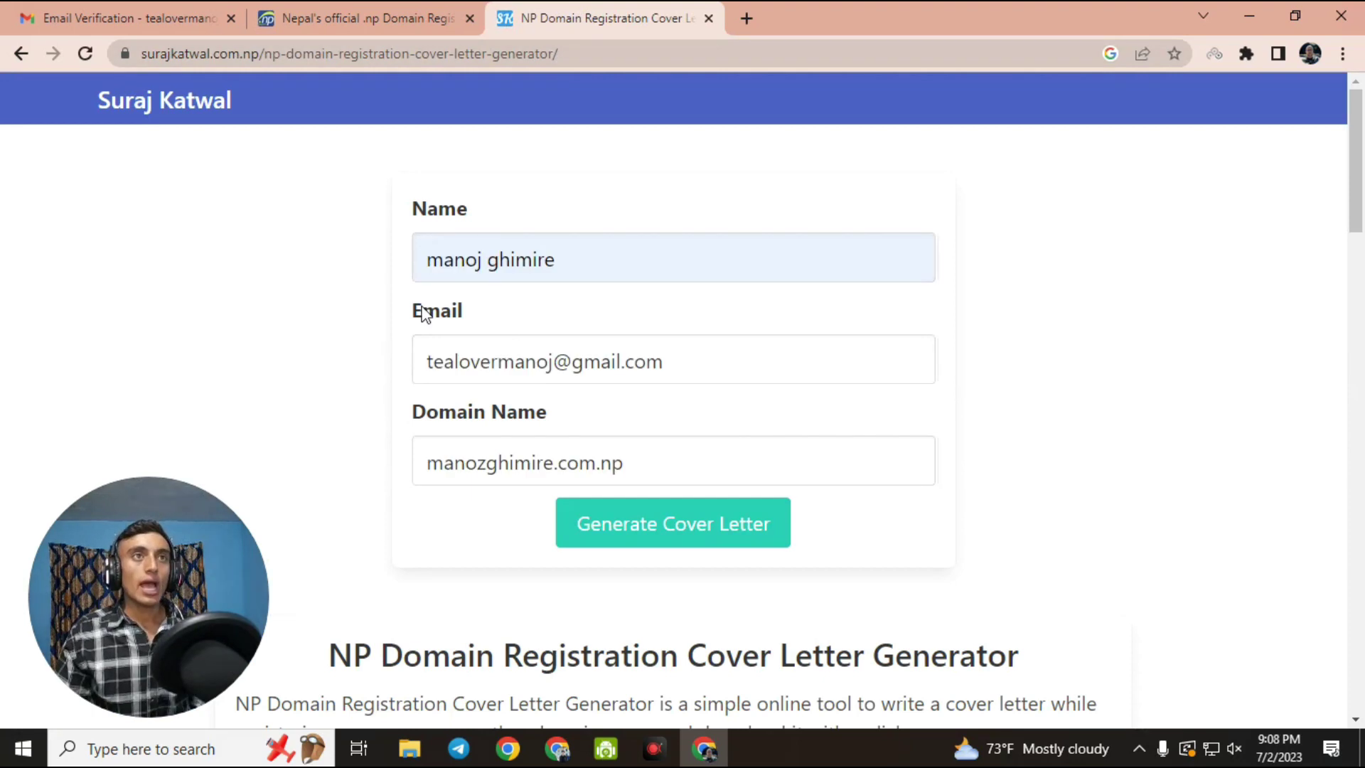
triple_click(387, 214)
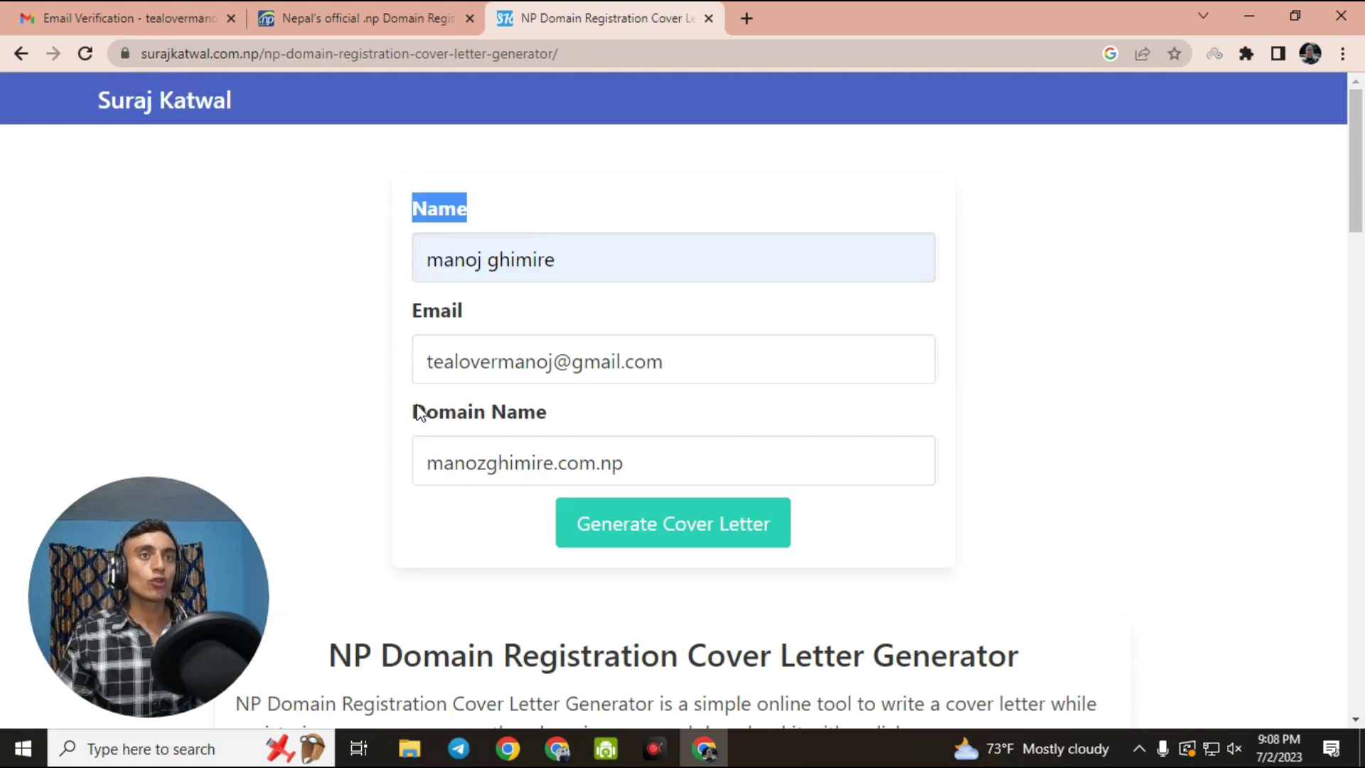
left_click_drag(417, 408, 600, 405)
left_click(640, 405)
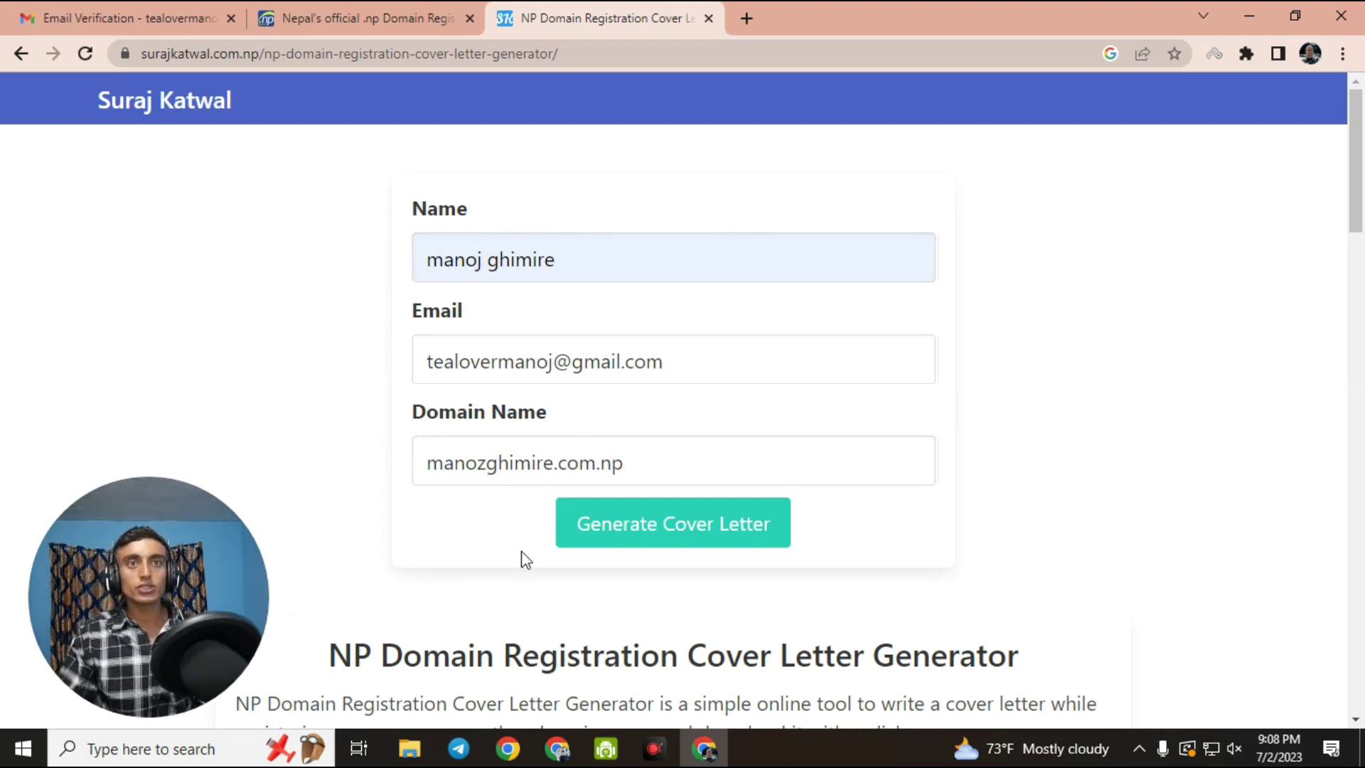
Step: Generate the cover letter for the chosen .com.np domain and download it
left_click(732, 542)
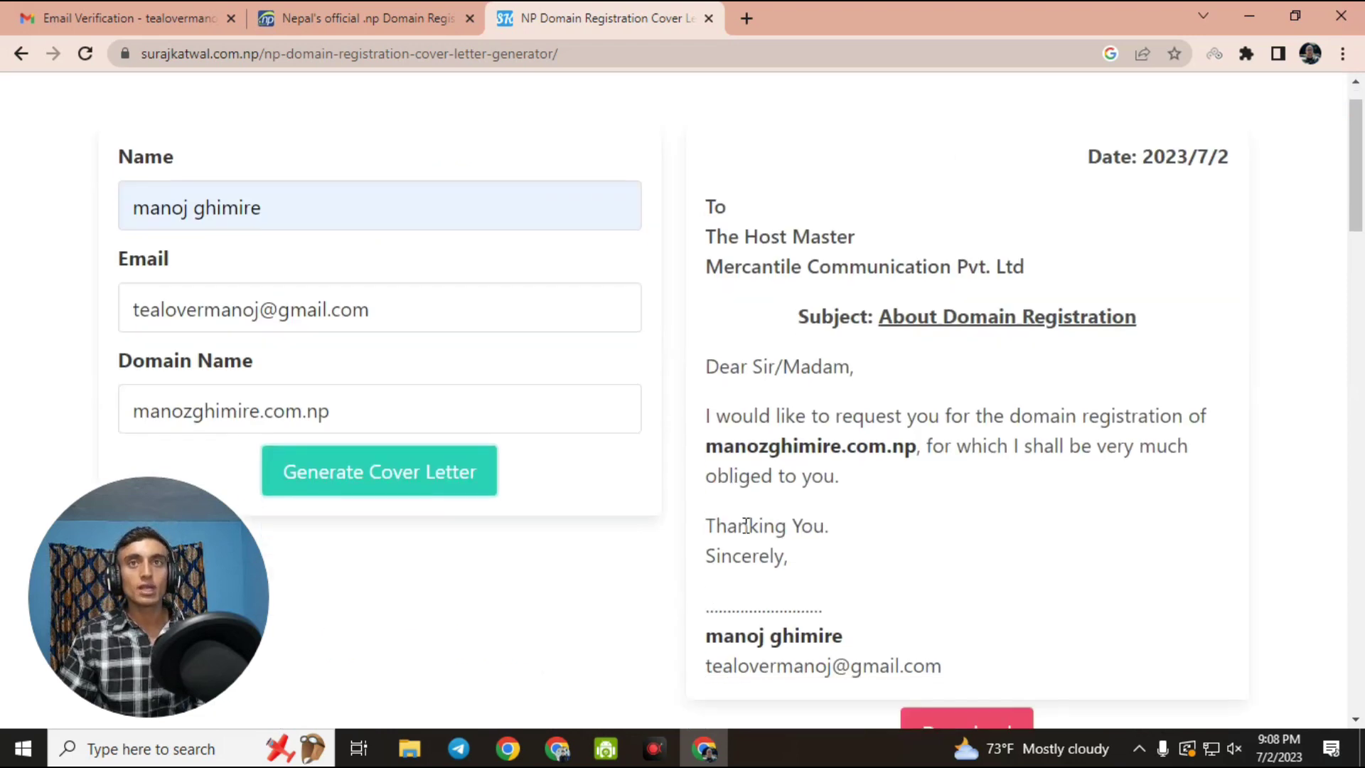
scroll(981, 378, "down", 1)
scroll(1016, 420, "up", 1)
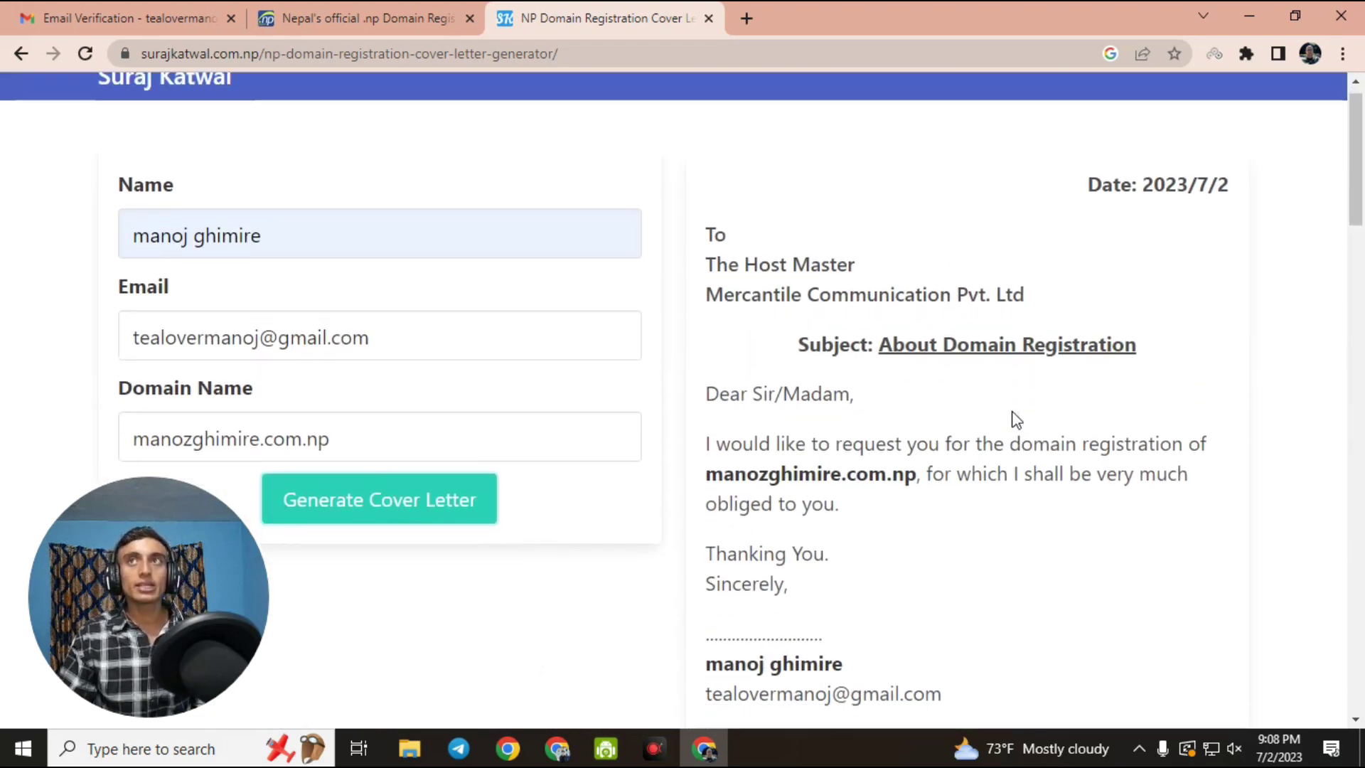
scroll(1014, 418, "down", 1)
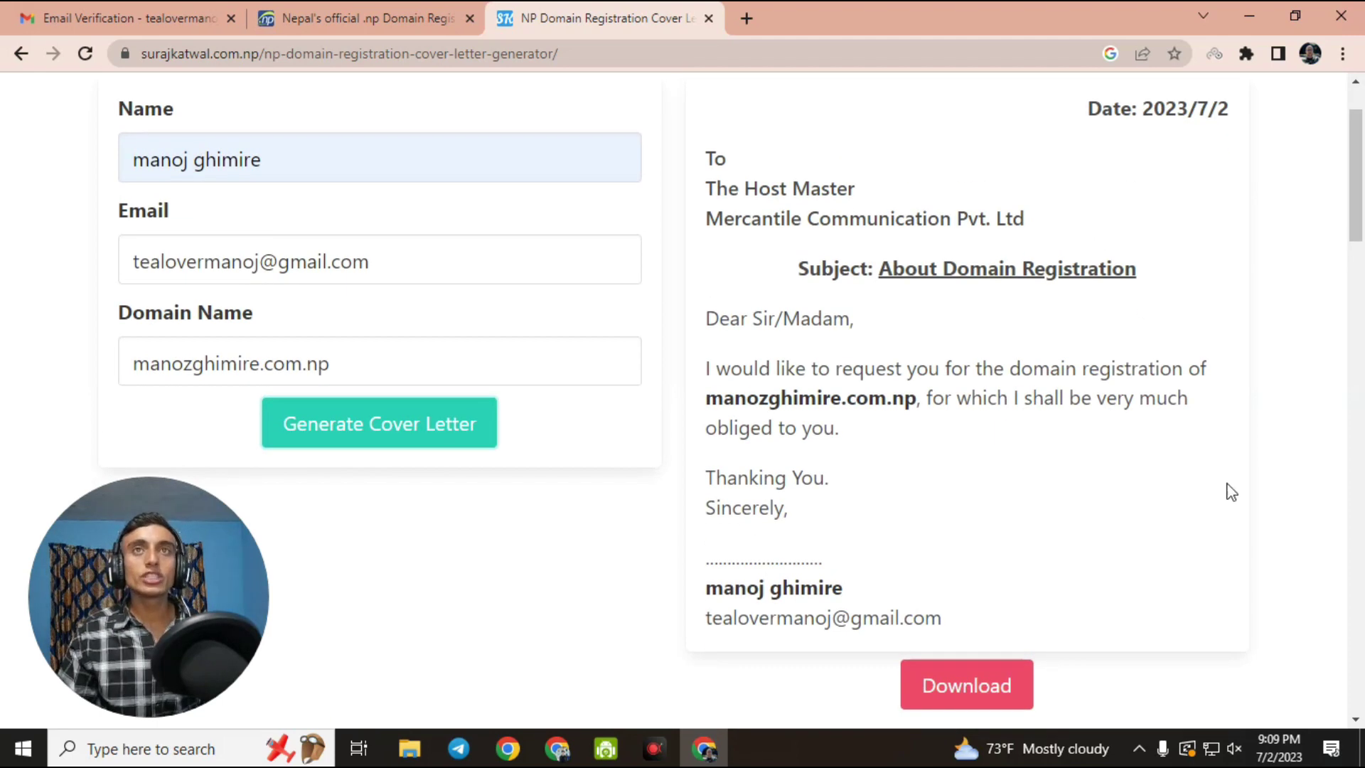
scroll(975, 467, "down", 3)
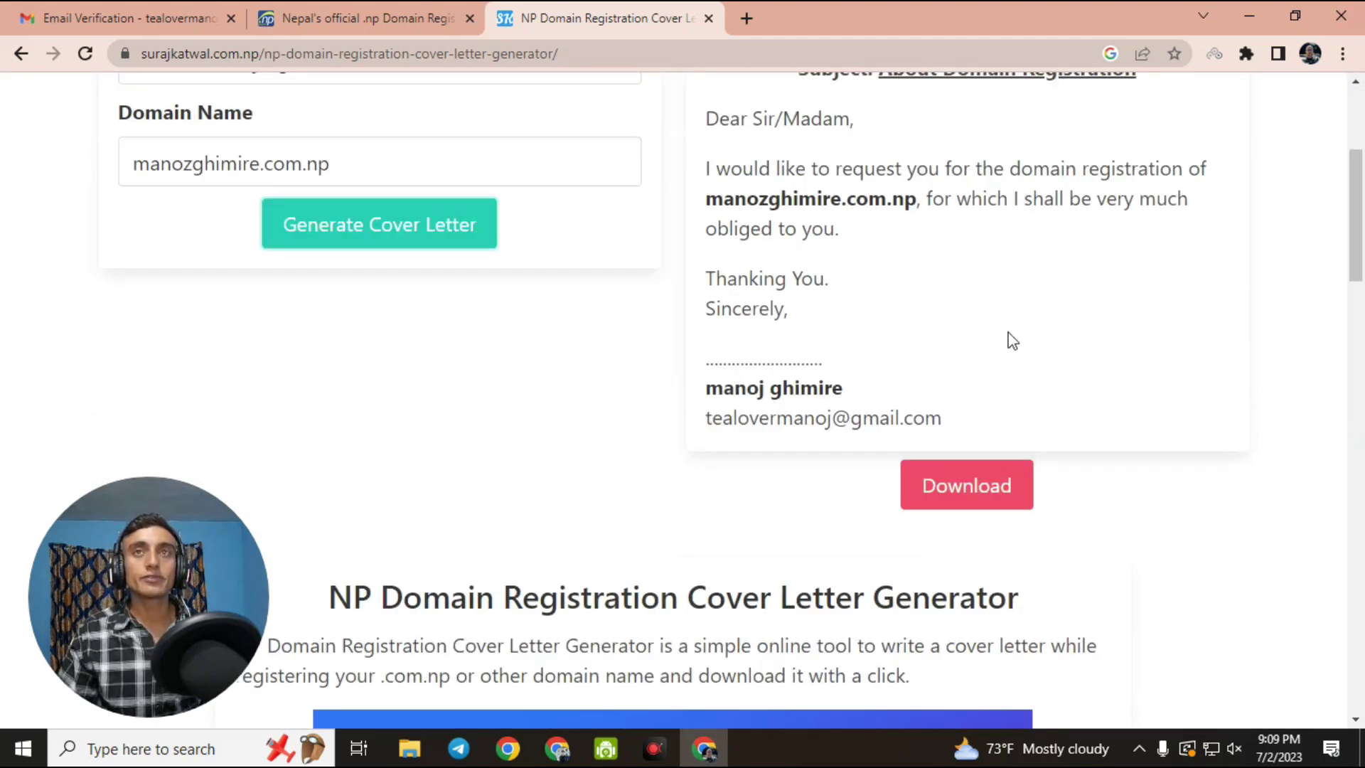
left_click(990, 506)
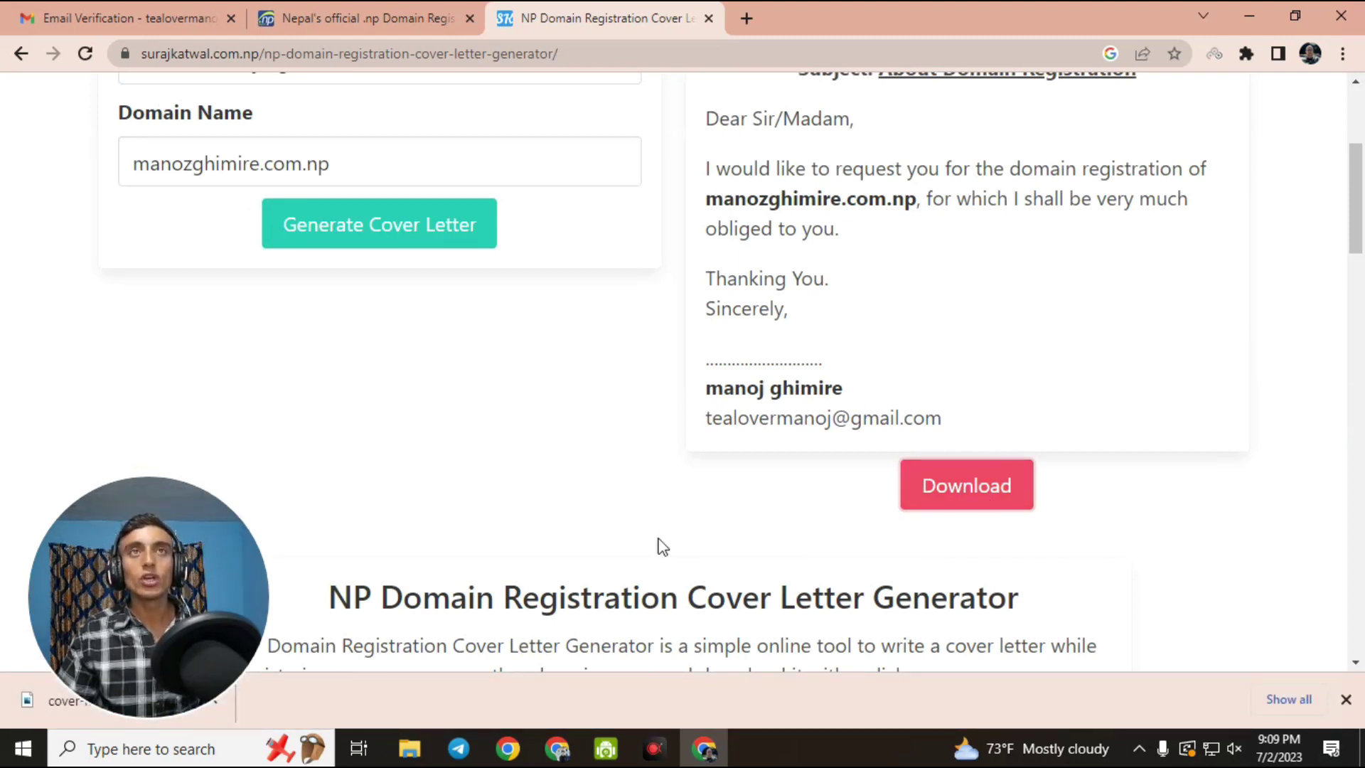
Step: Upload the cover-letter image from Downloads as the request's cover letter document
left_click(356, 17)
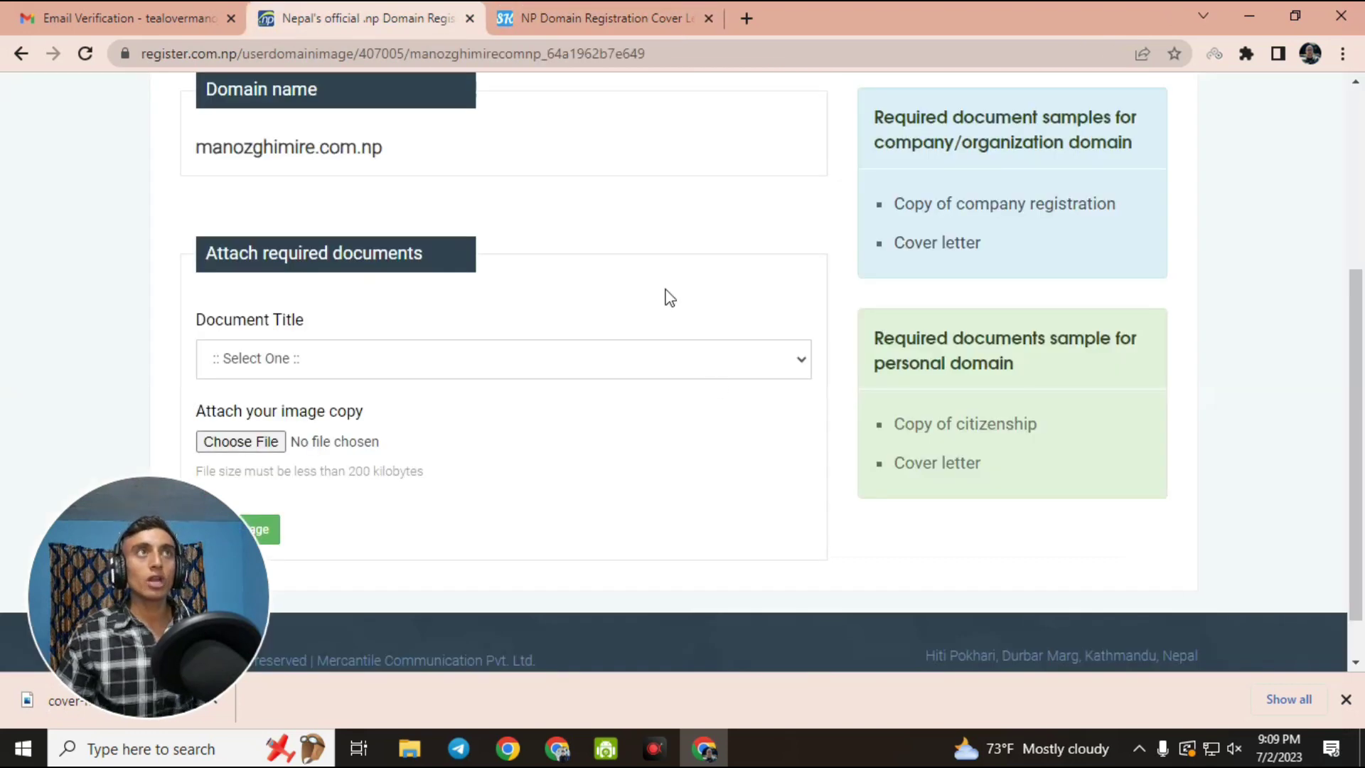
scroll(668, 299, "down", 1)
left_click(240, 385)
left_click(254, 206)
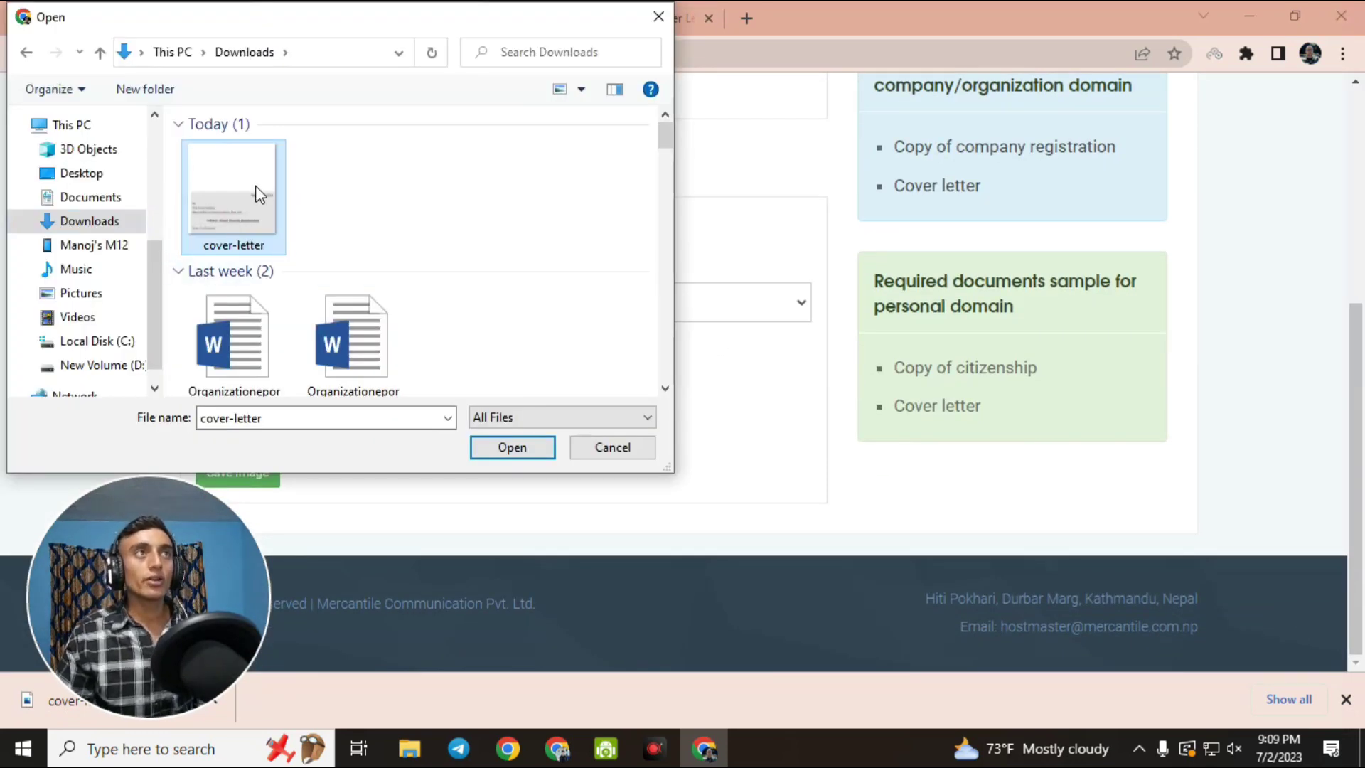
left_click(512, 447)
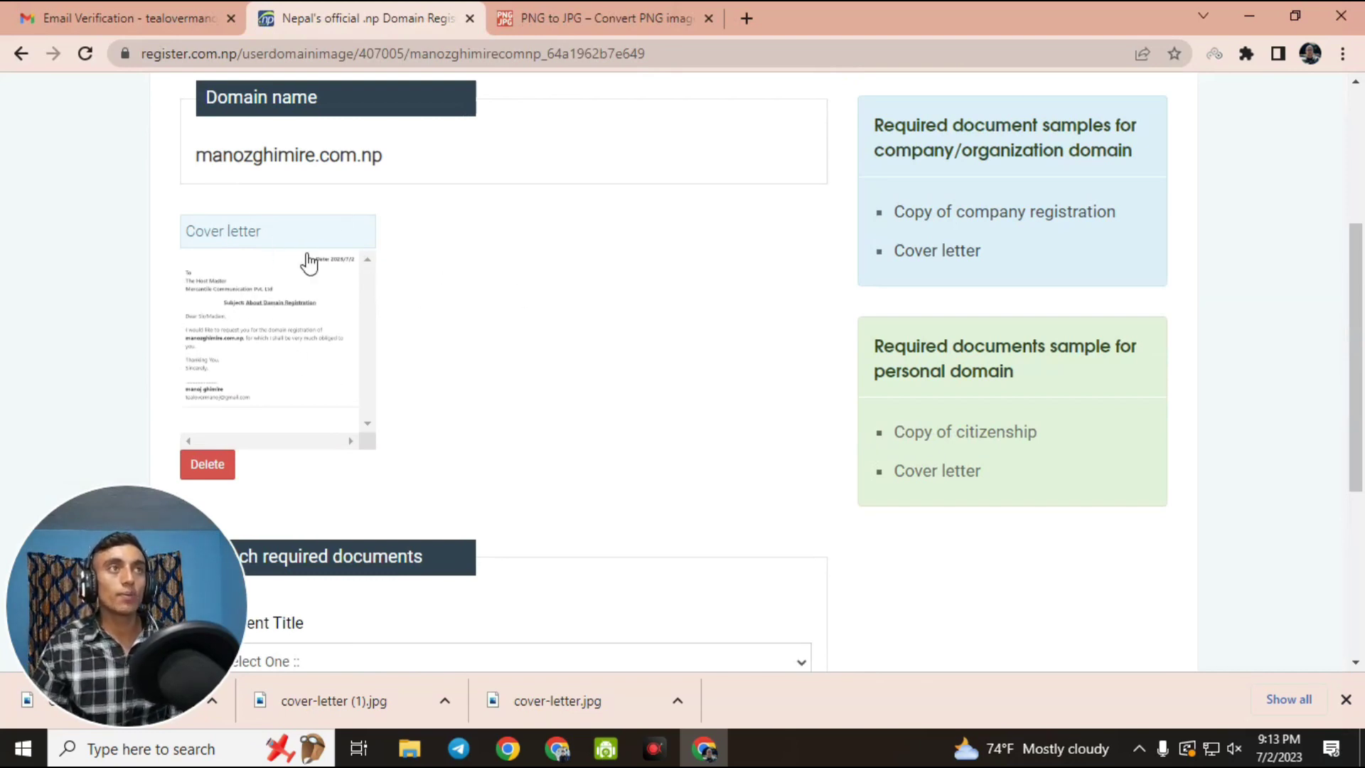
scroll(511, 310, "down", 5)
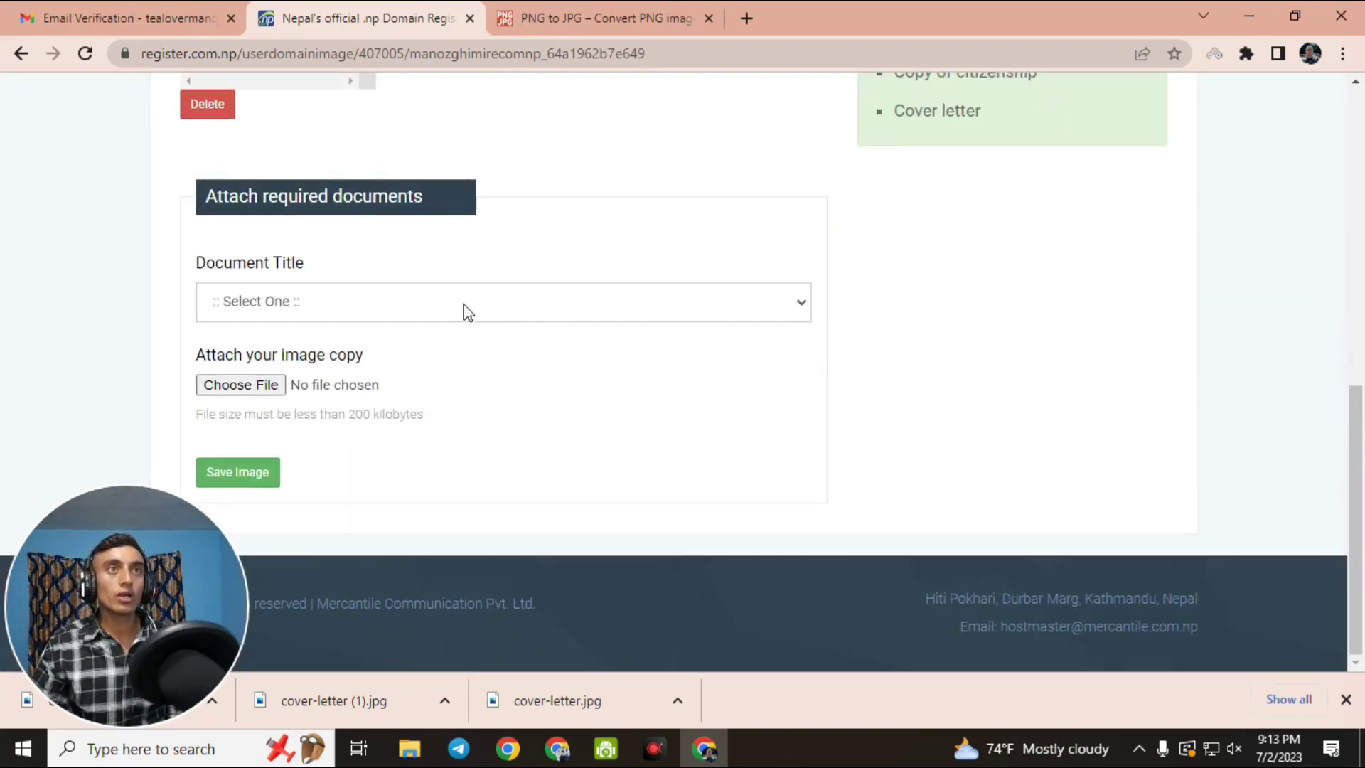
Step: Set the next document's title to Registration/Citizenship document
left_click(421, 303)
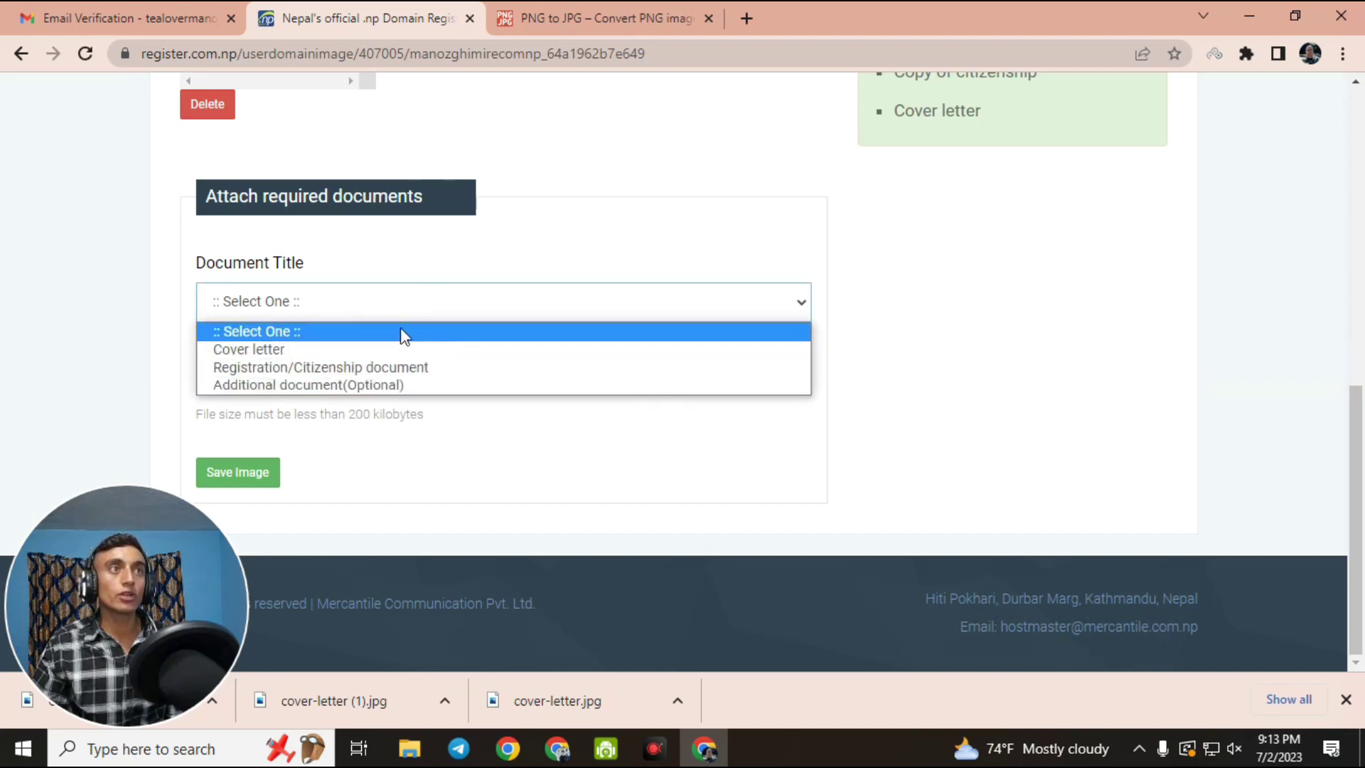
left_click(375, 368)
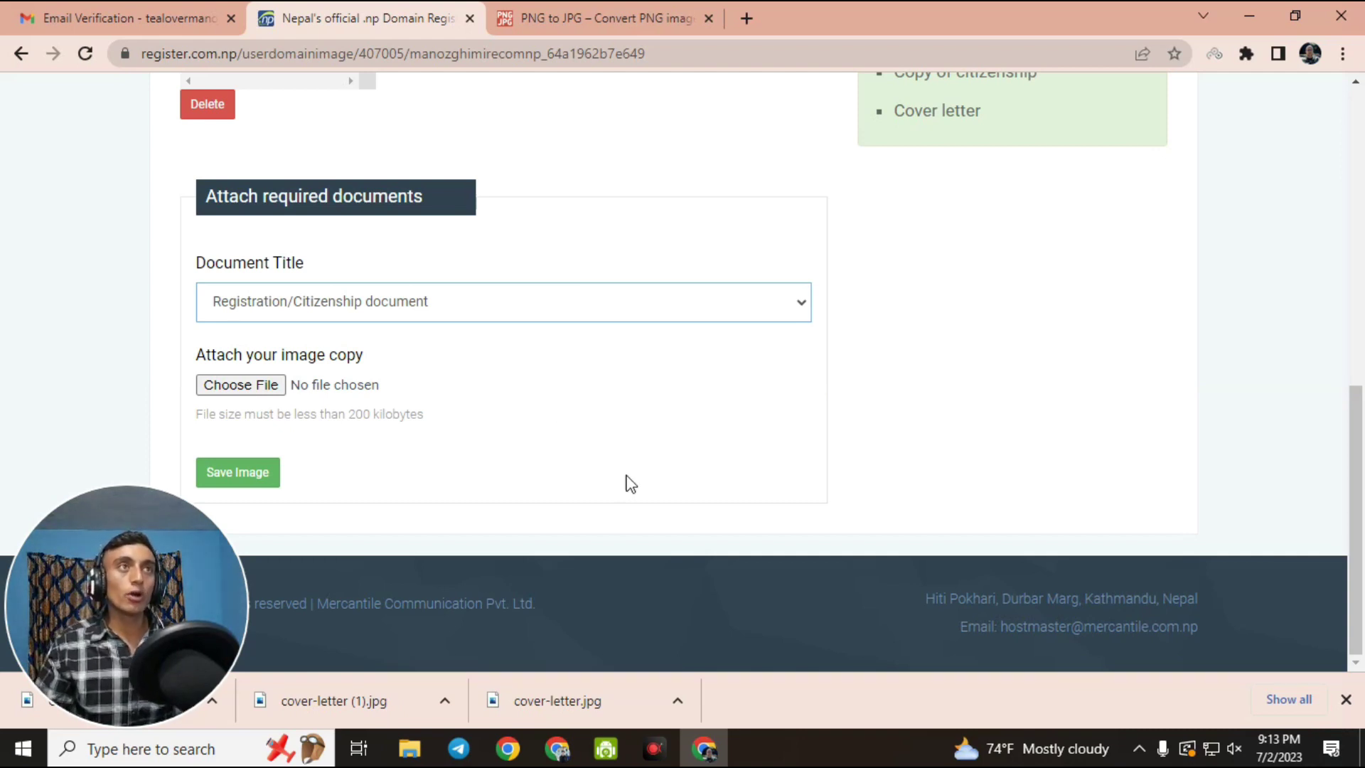
scroll(637, 471, "up", 3)
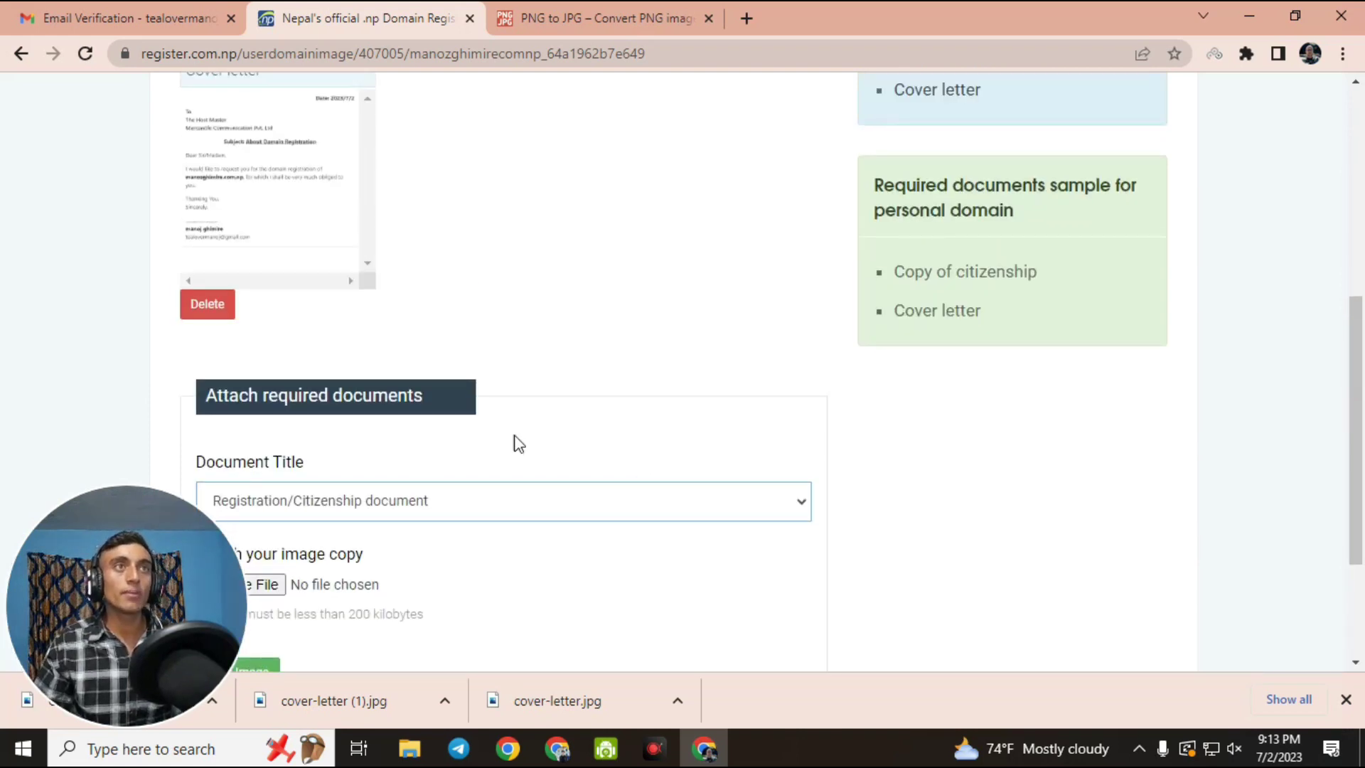
scroll(396, 286, "up", 4)
scroll(498, 285, "down", 3)
scroll(535, 296, "down", 3)
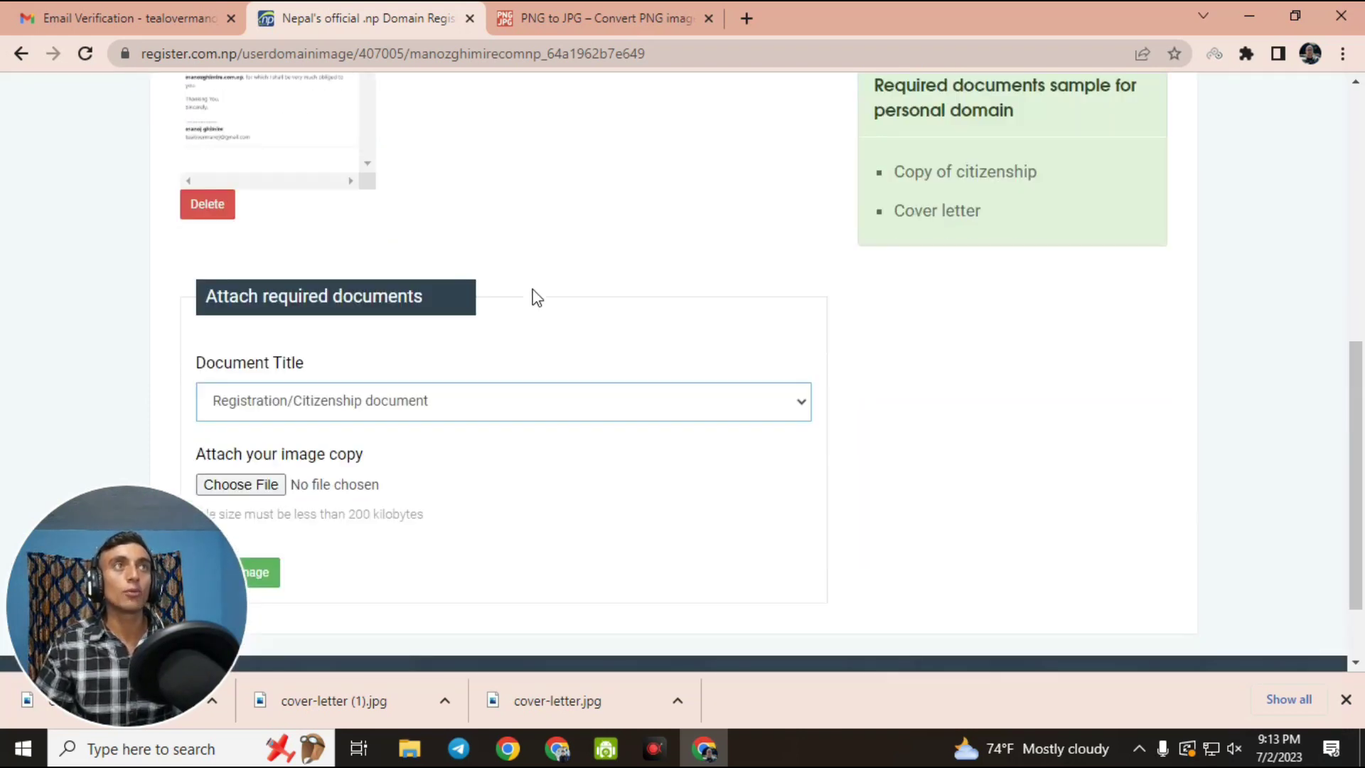
scroll(355, 342, "up", 7)
Step: Choose the citizenship scan image to attach to the request
left_click_drag(196, 393, 305, 393)
scroll(532, 416, "down", 4)
scroll(588, 256, "down", 4)
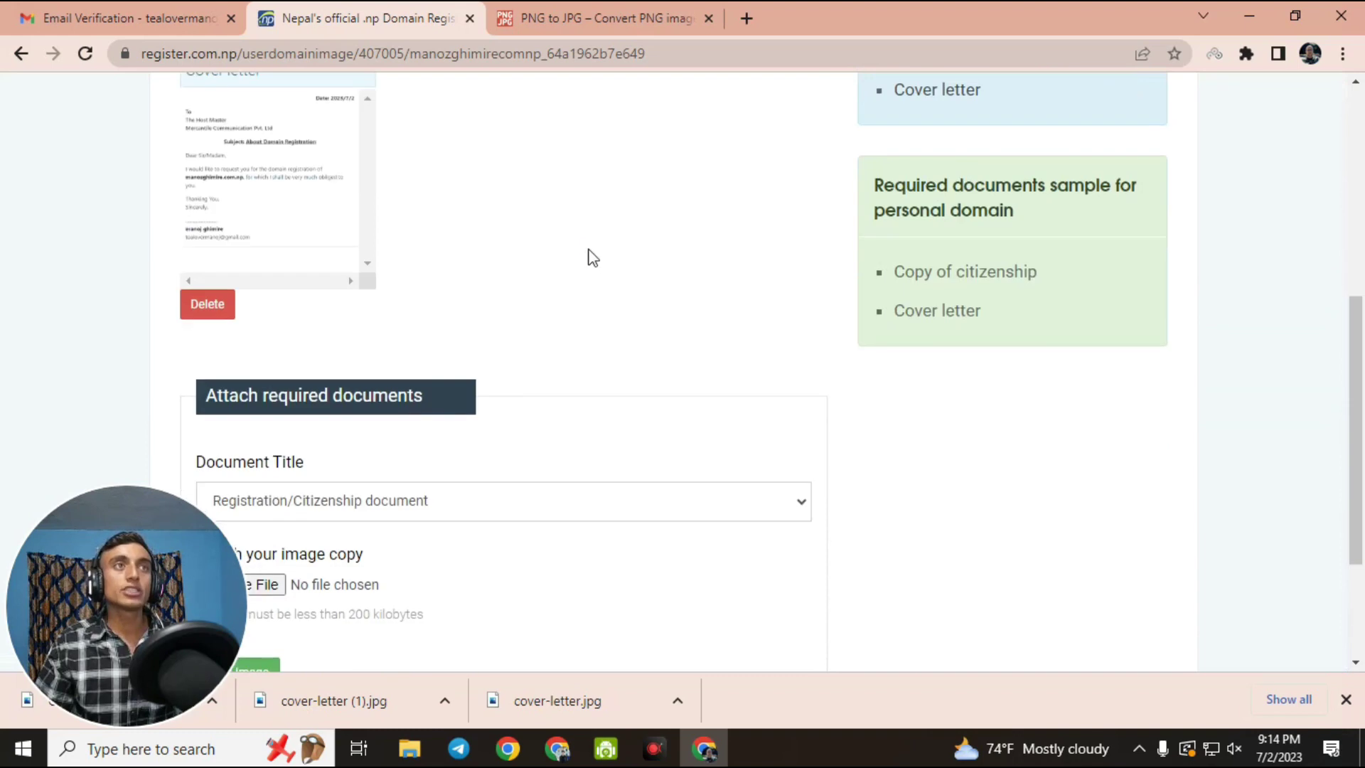
left_click(262, 386)
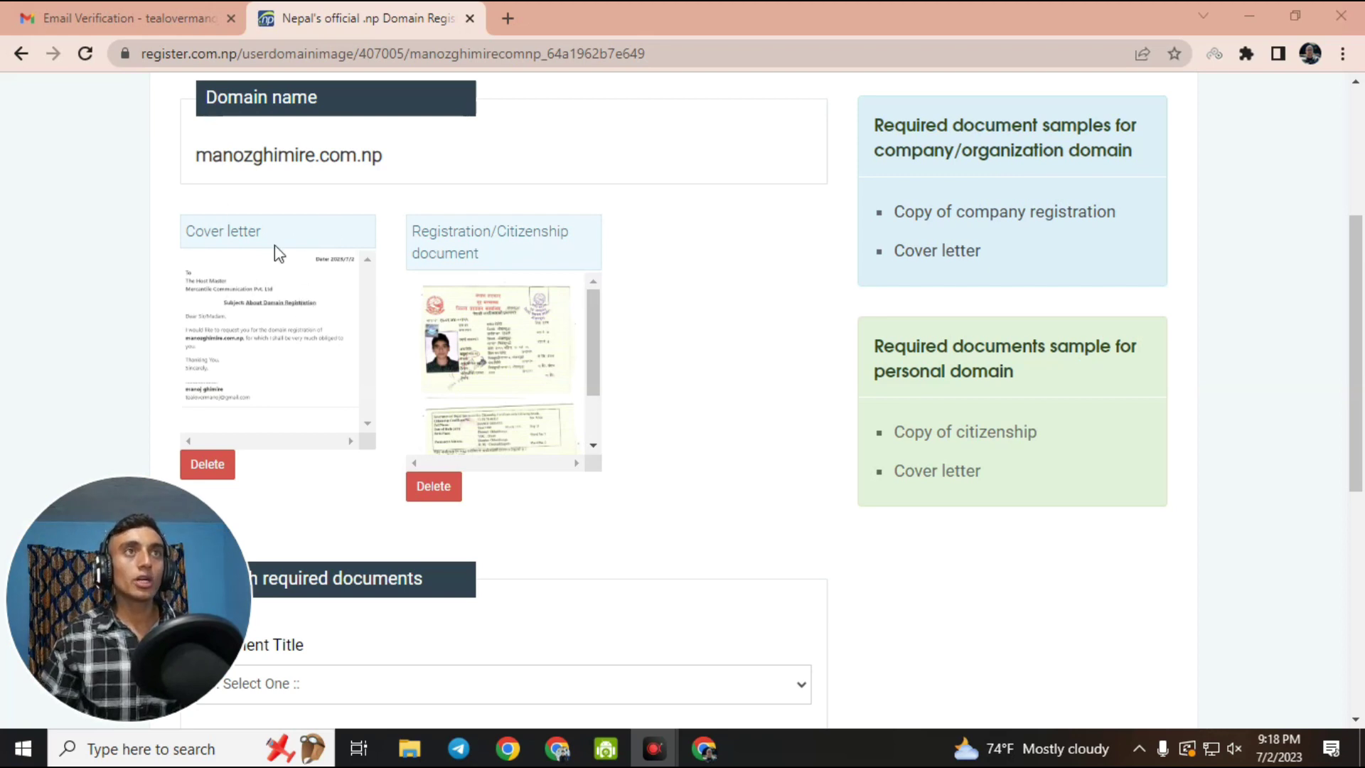
scroll(606, 237, "down", 5)
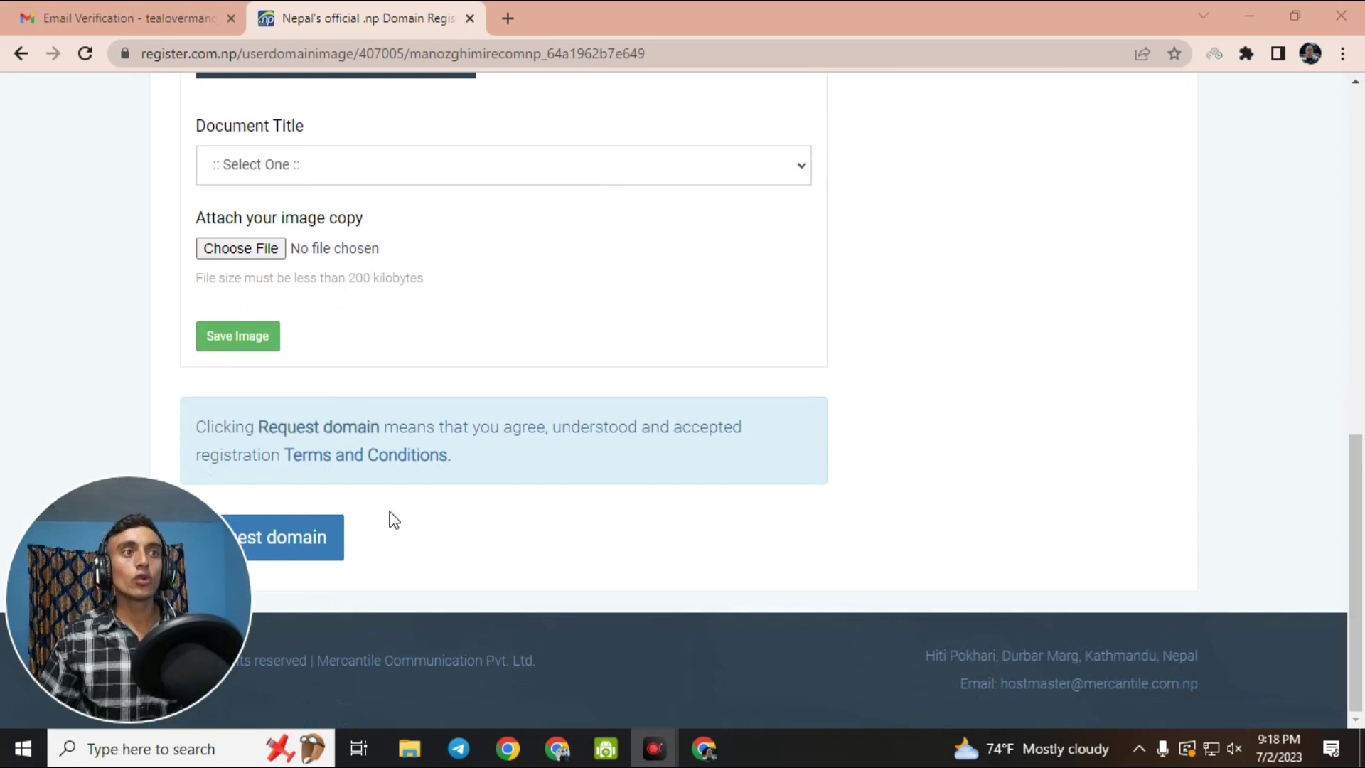
Step: Request manozghimire.com.np, review its awaiting-approval status, then check the Active domain list
left_click(343, 539)
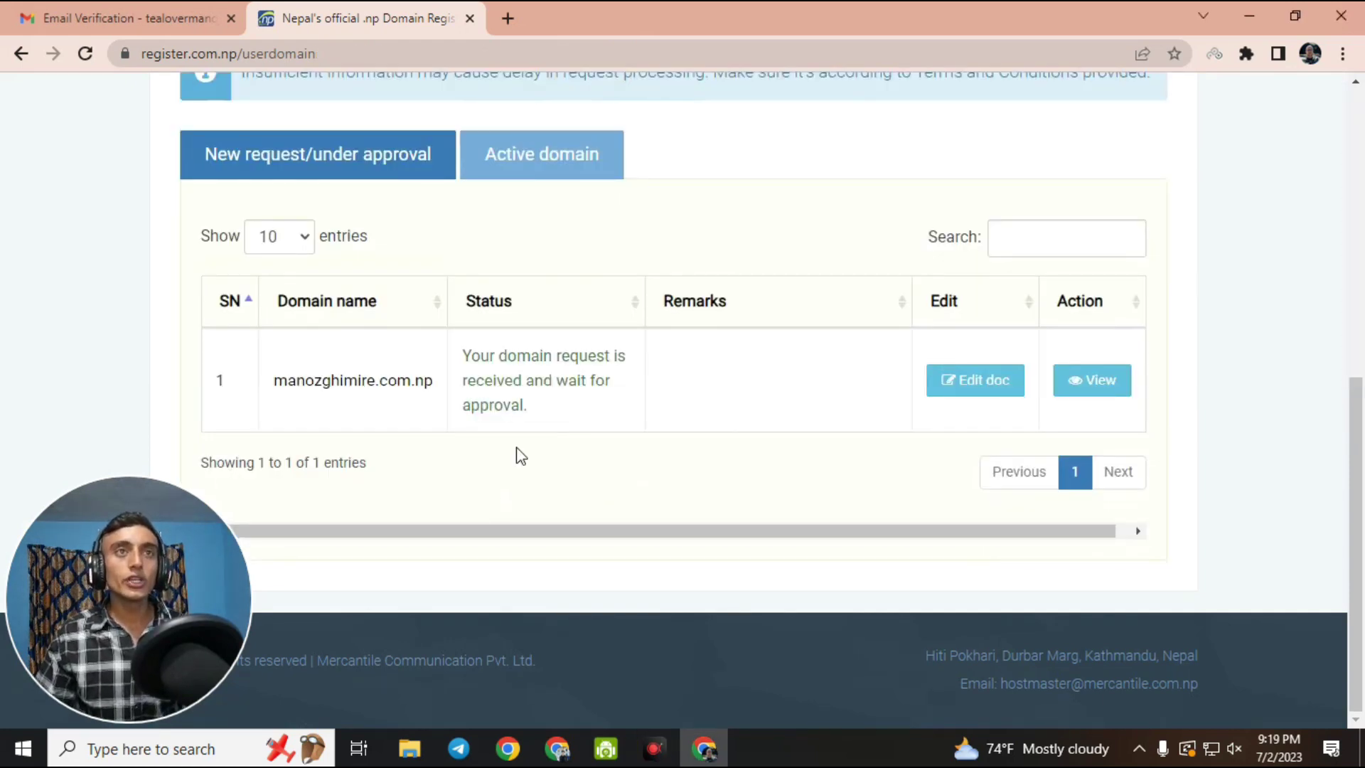
left_click_drag(463, 355, 567, 407)
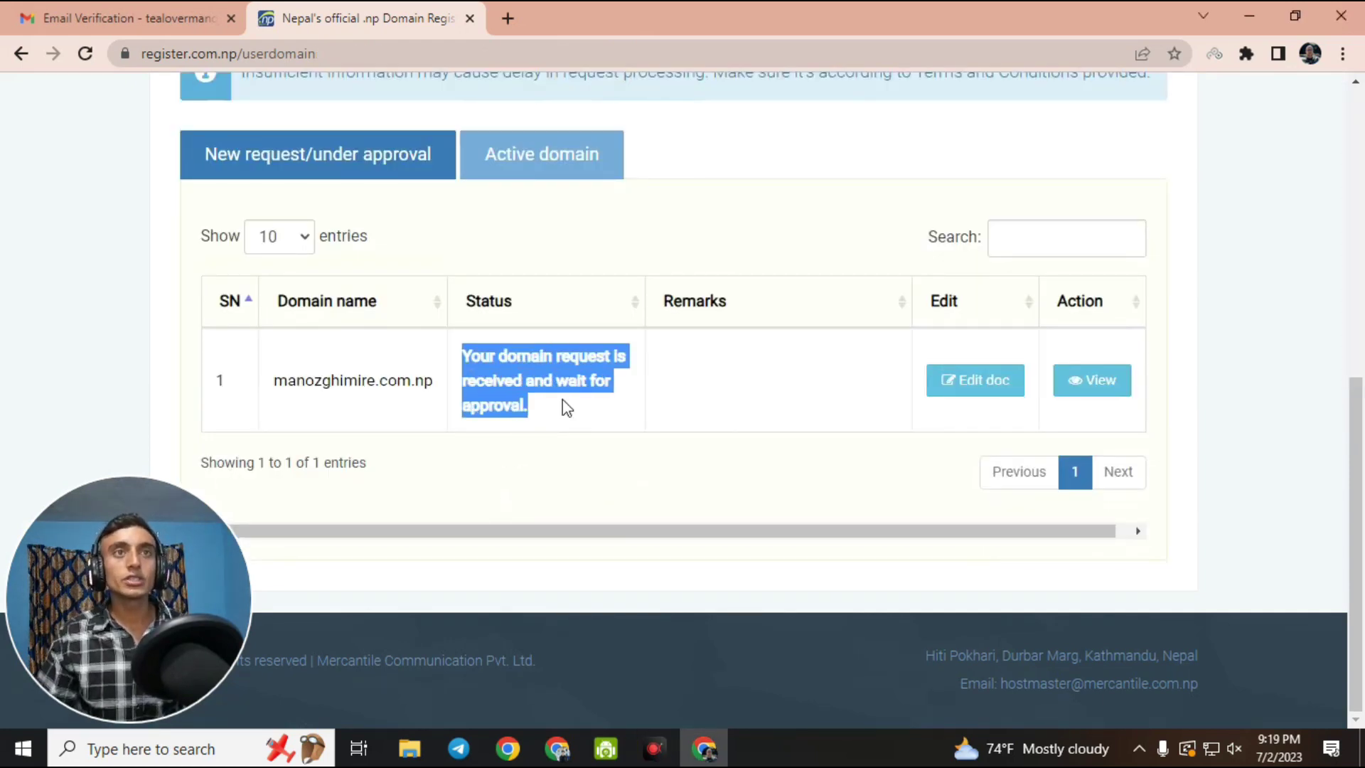
left_click(610, 469)
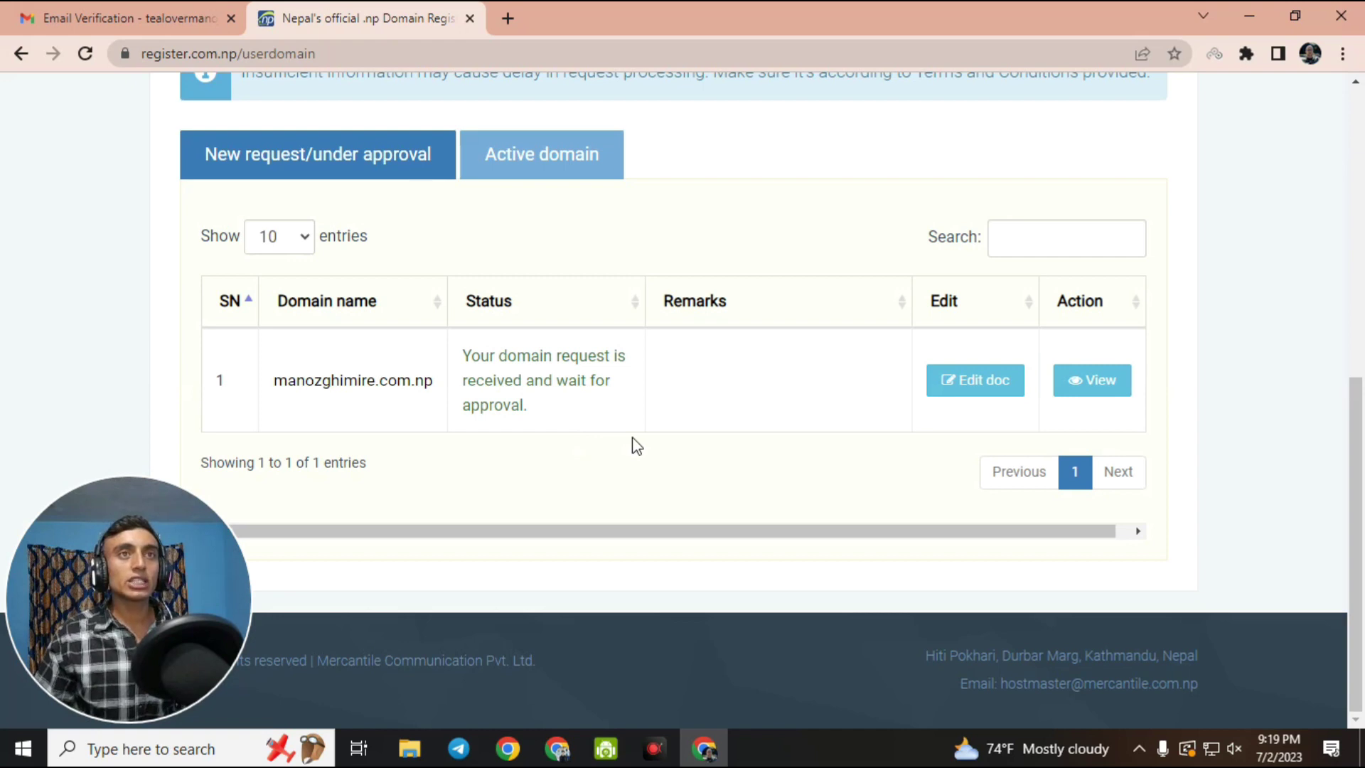
left_click(542, 174)
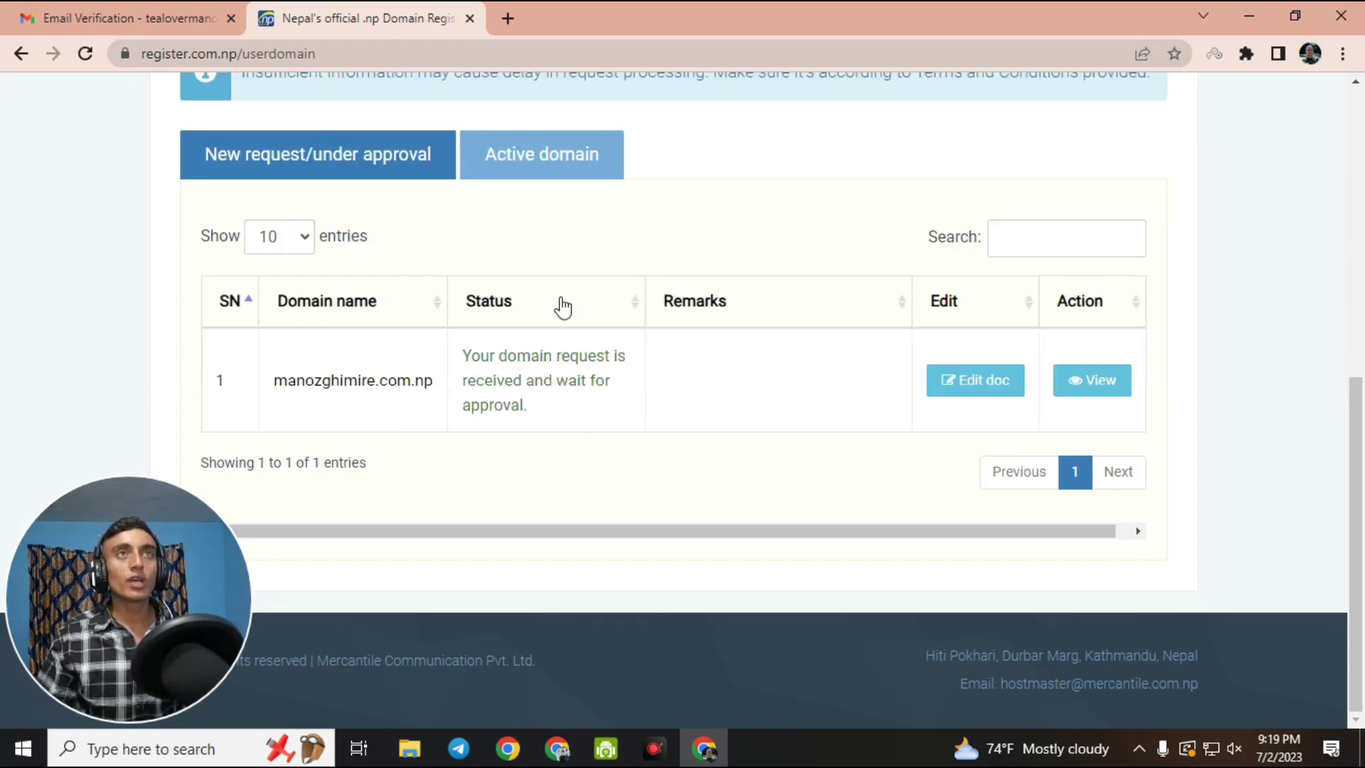
left_click(571, 183)
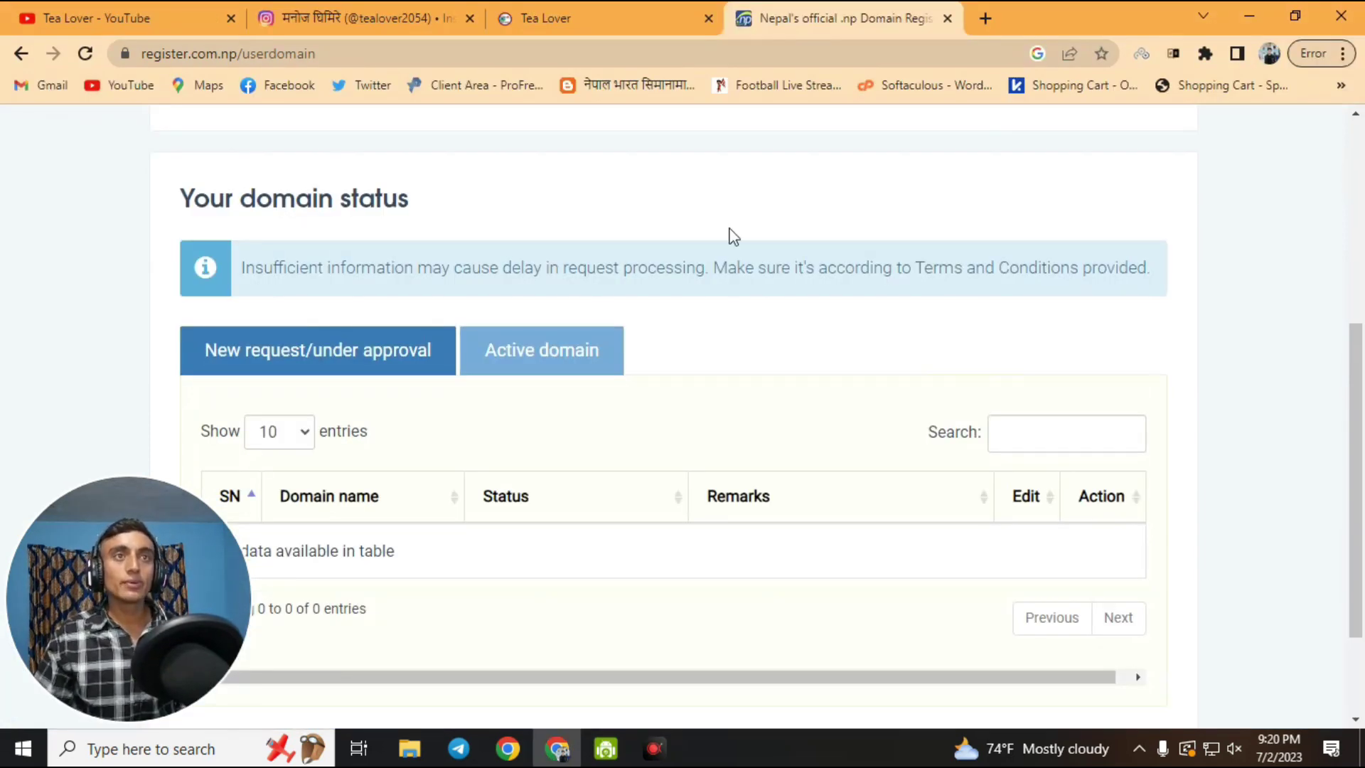
Step: Confirm ghimiremanoj2054.com.np is Active, then switch to the live Tea Lover site
left_click(594, 366)
scroll(678, 385, "down", 2)
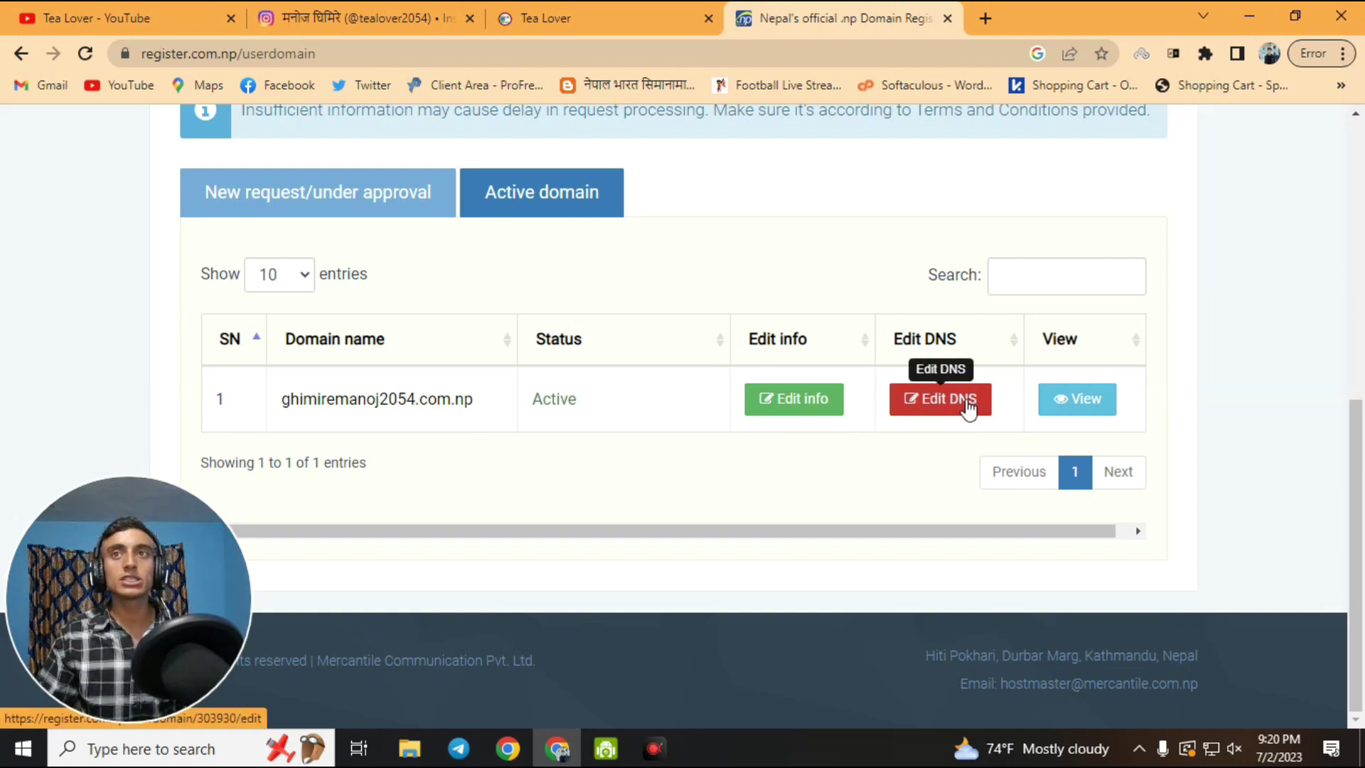
left_click(282, 400)
double_click(284, 403)
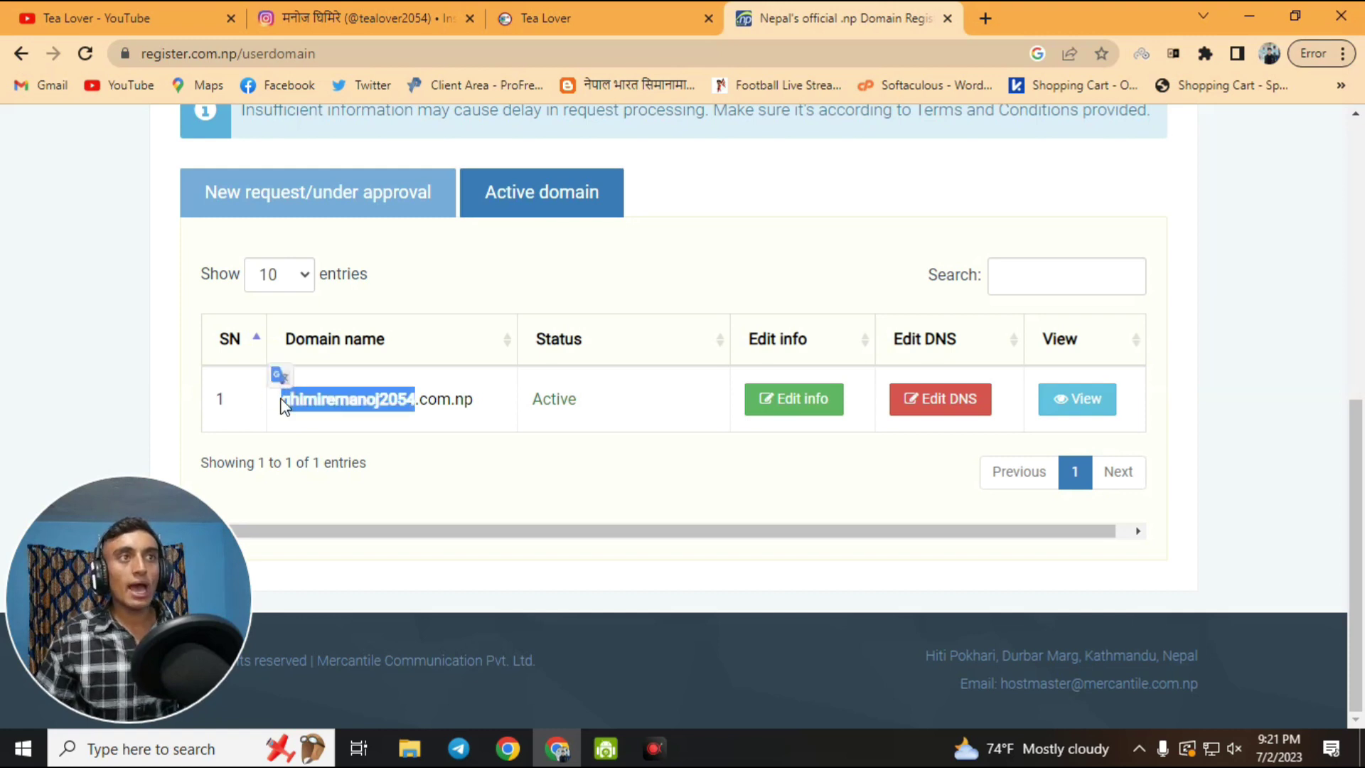
left_click(402, 429)
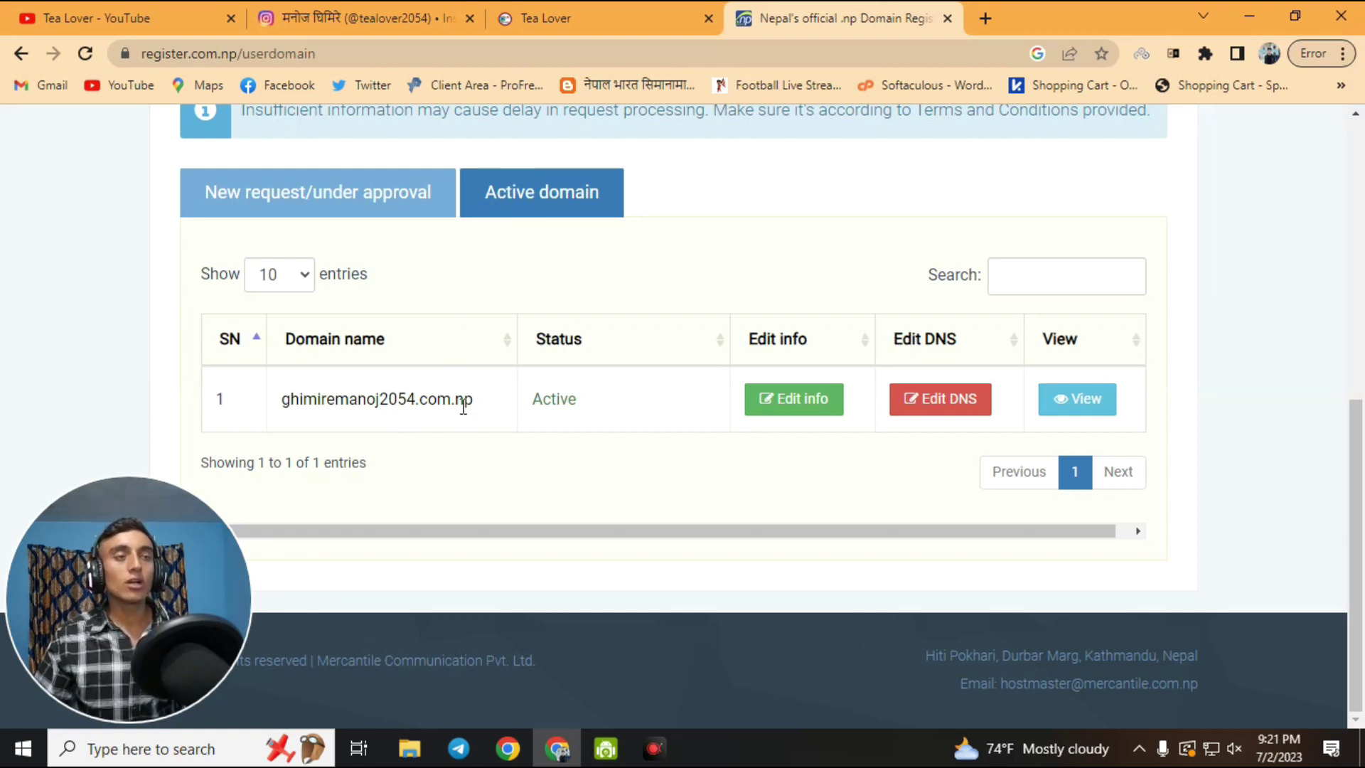
left_click(527, 18)
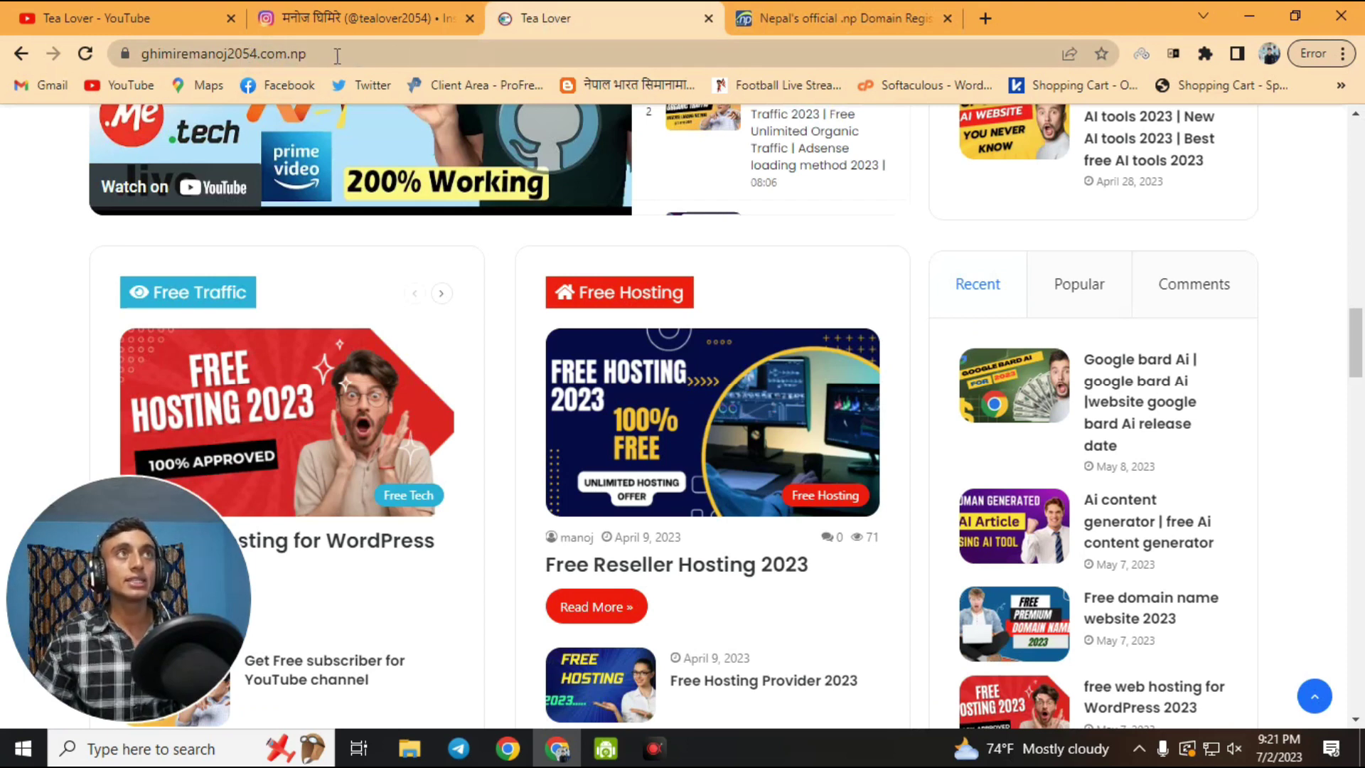
Step: Return to the registry's Active domain table
left_click(849, 18)
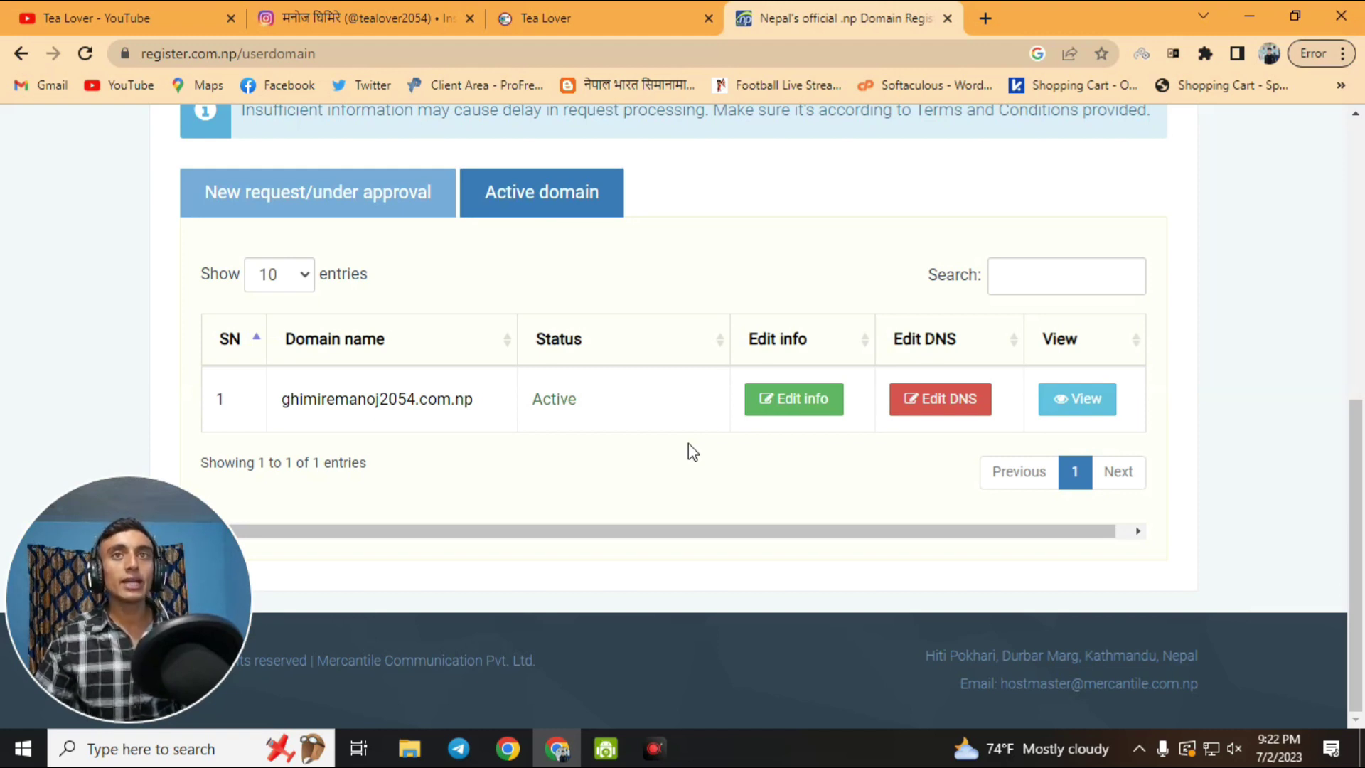
Step: Switch to the Tea Lover Instagram profile tab
left_click(384, 32)
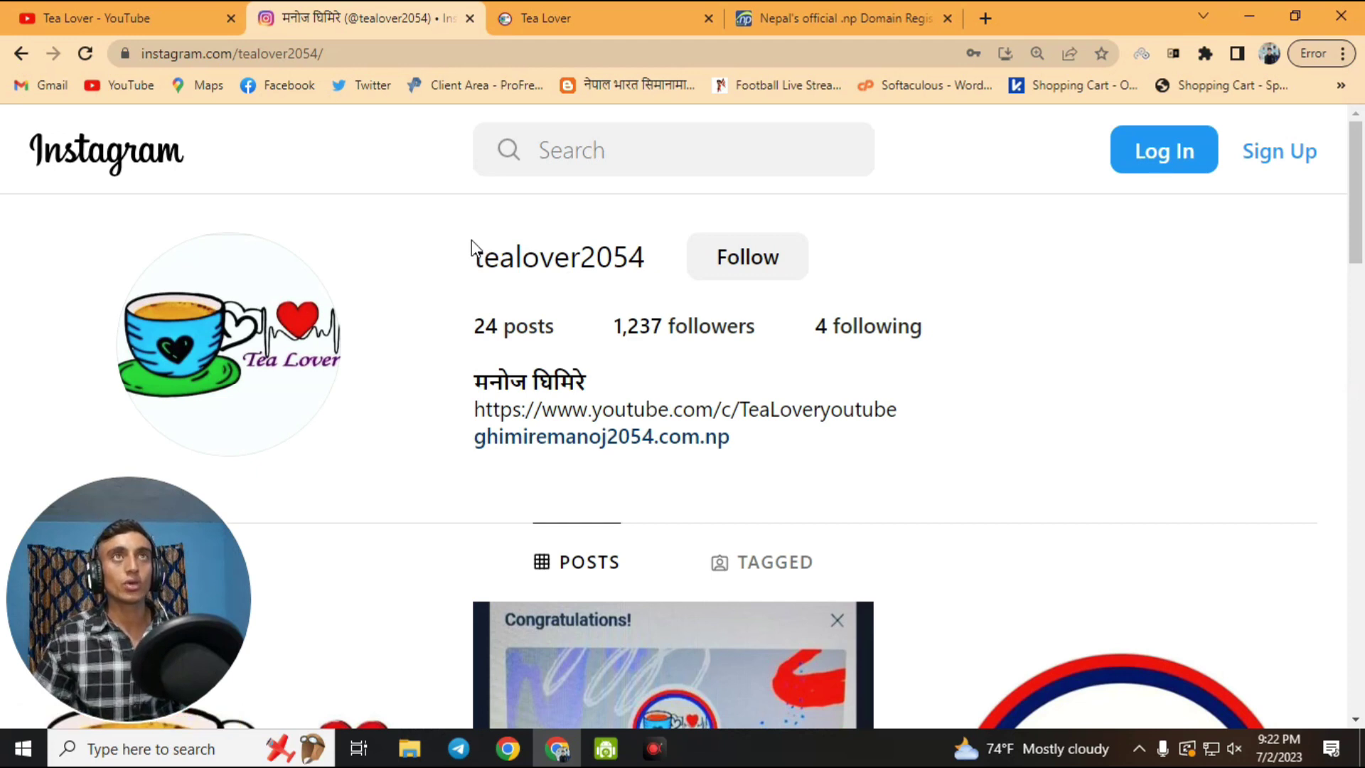
Step: Switch to the Tea Lover YouTube channel tab
key("ctrl+shift+Tab")
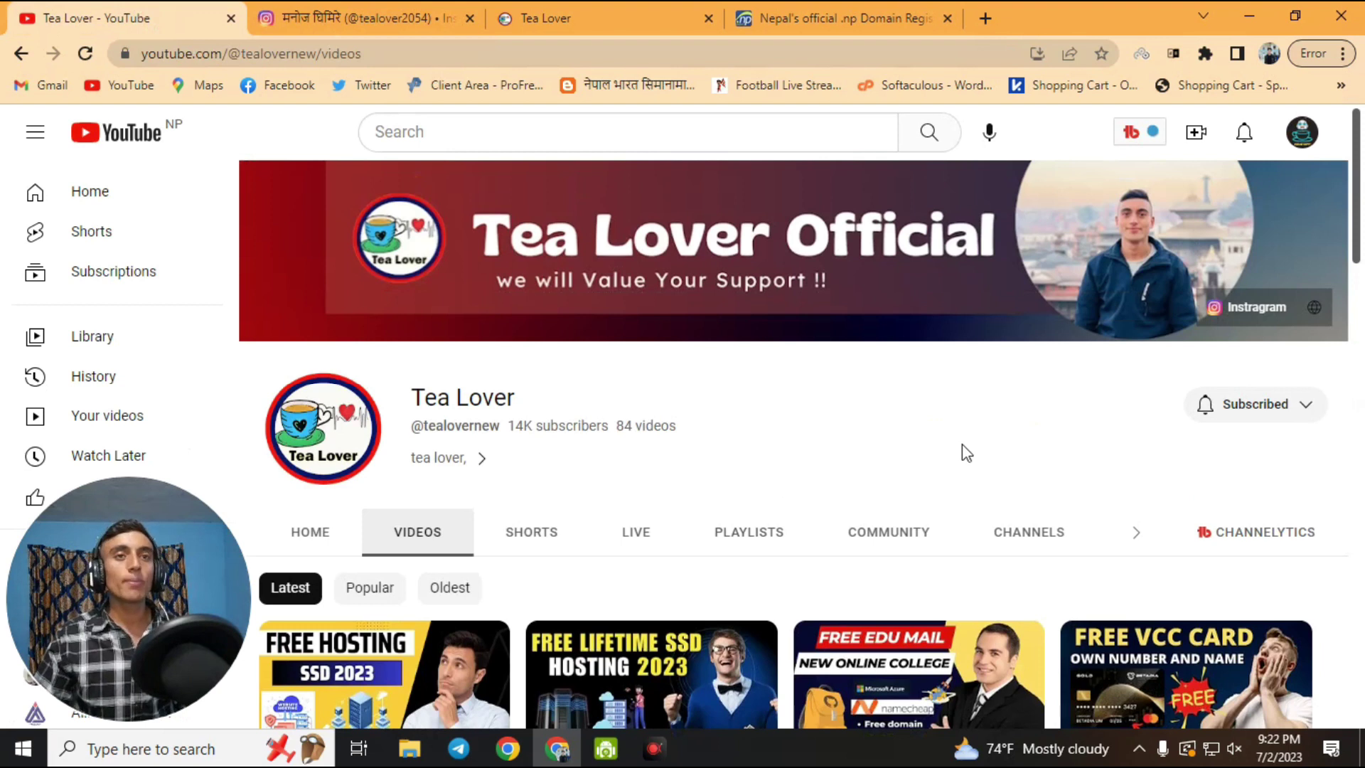
scroll(964, 451, "down", 8)
scroll(1029, 549, "down", 1)
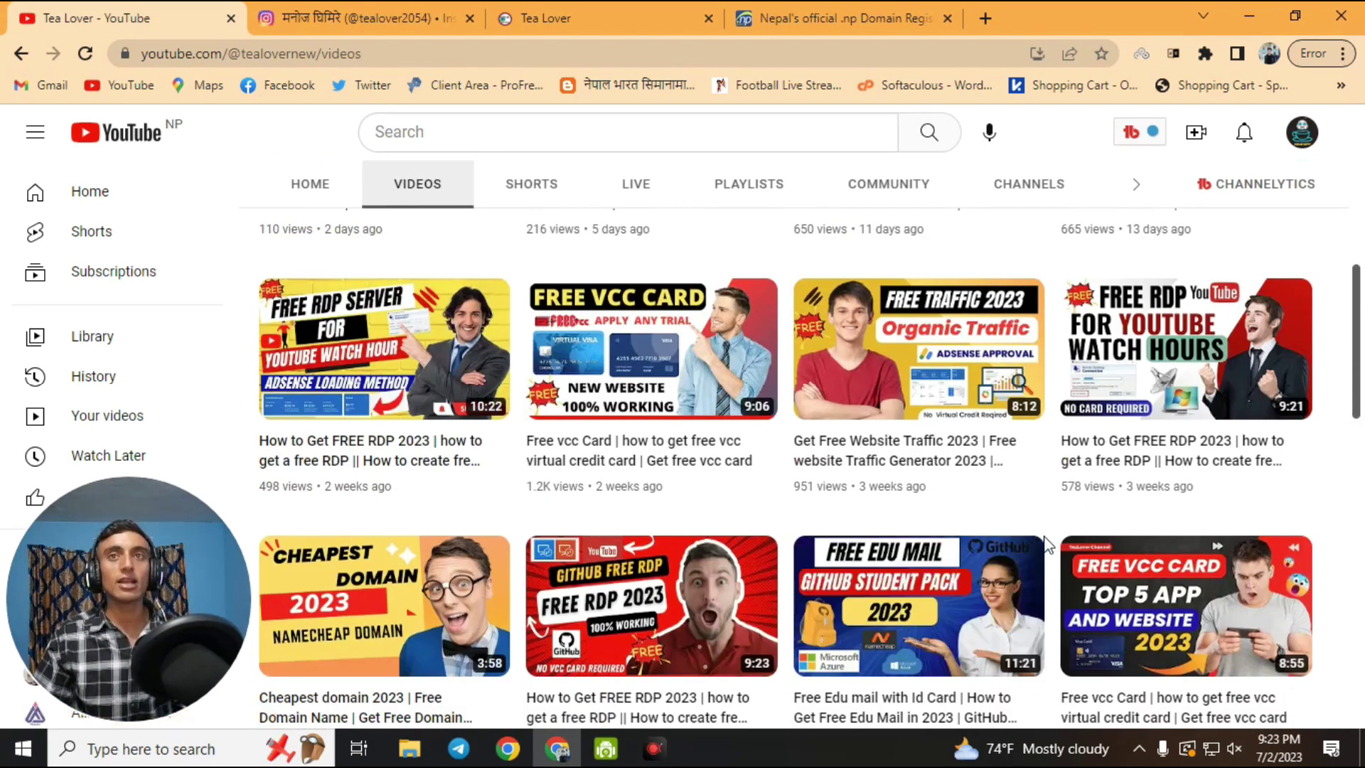
scroll(1045, 547, "up", 4)
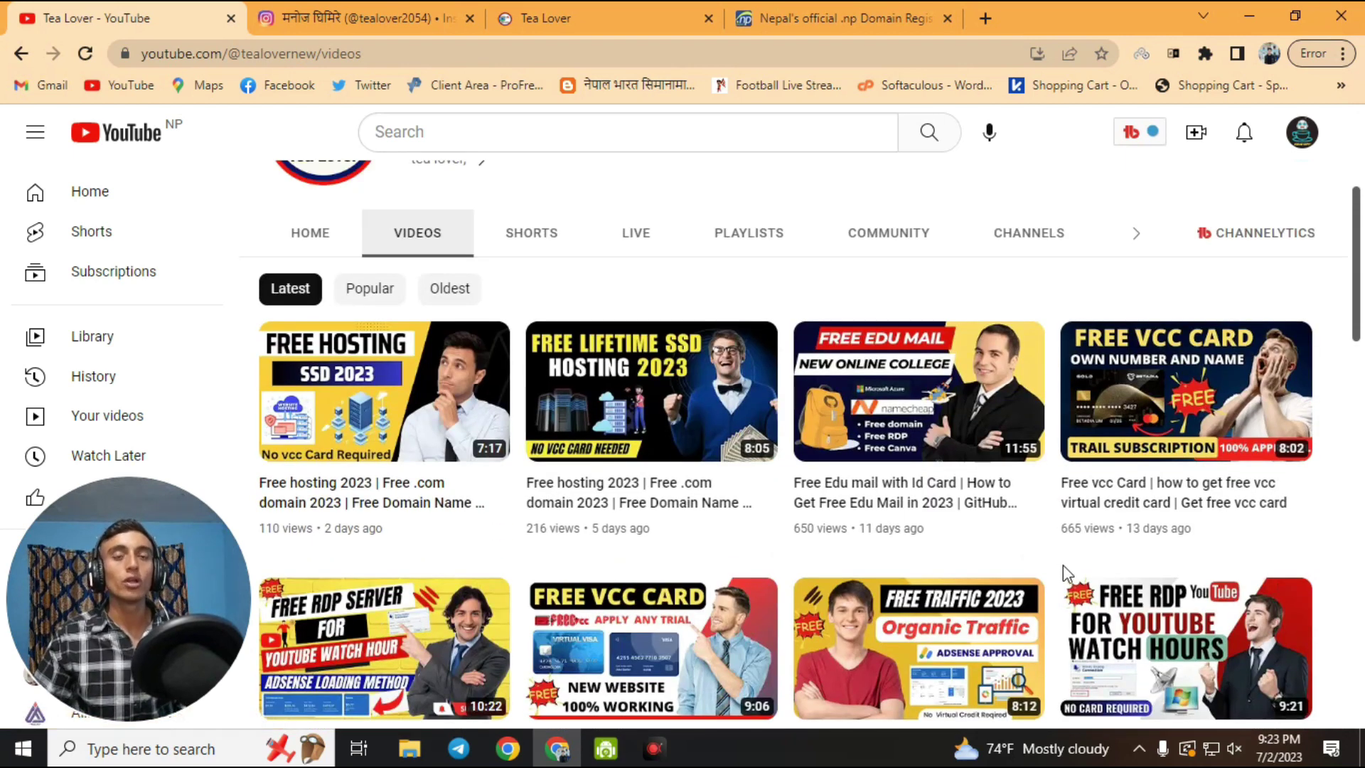